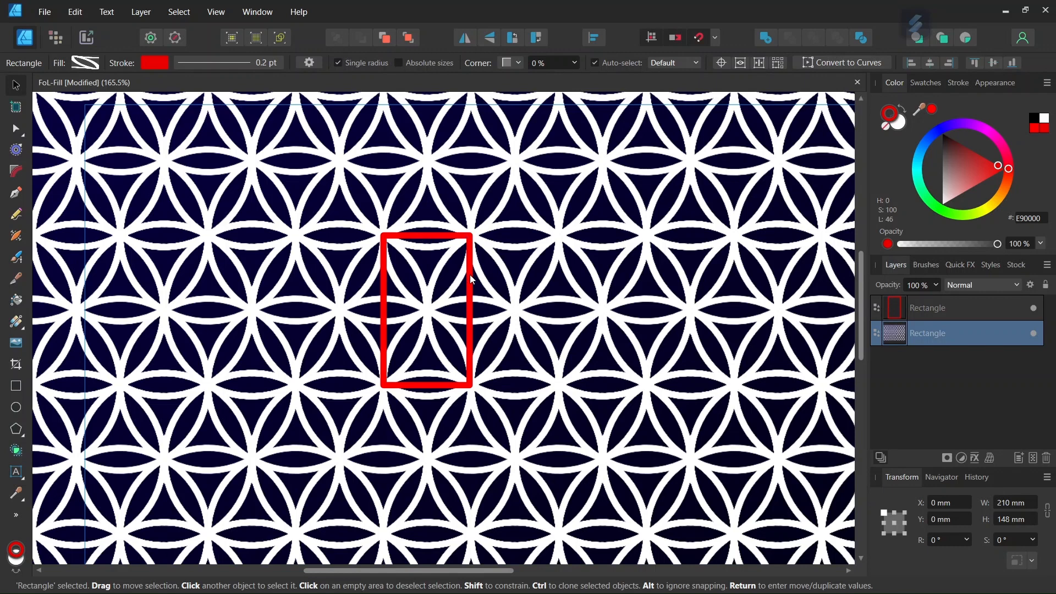
Step: Hide the red rectangle that outlines the repeating tile on the Flower of Life pattern
scroll(414, 283, up, 1)
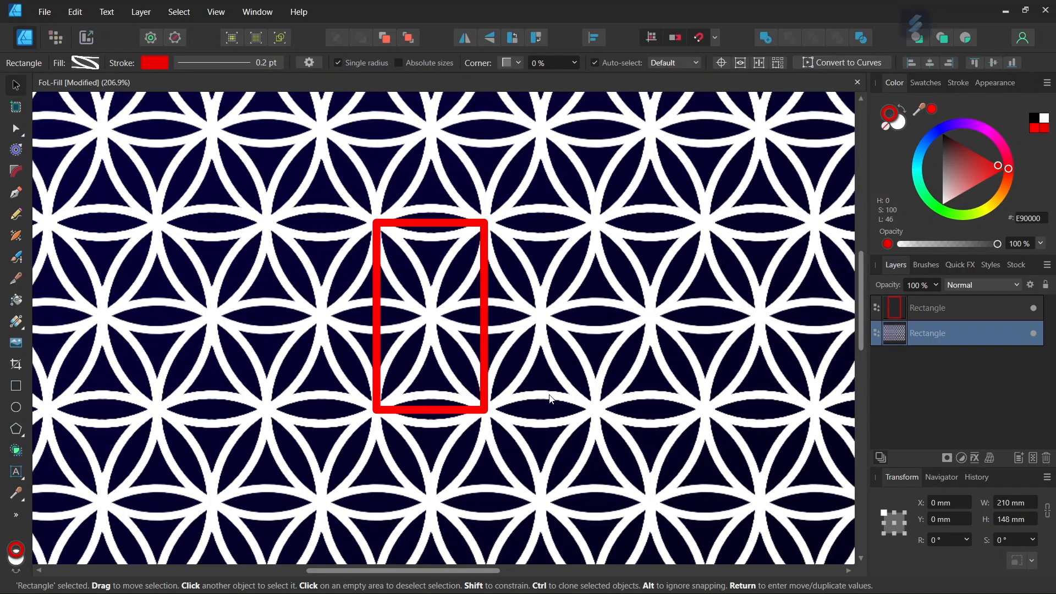
click(1033, 309)
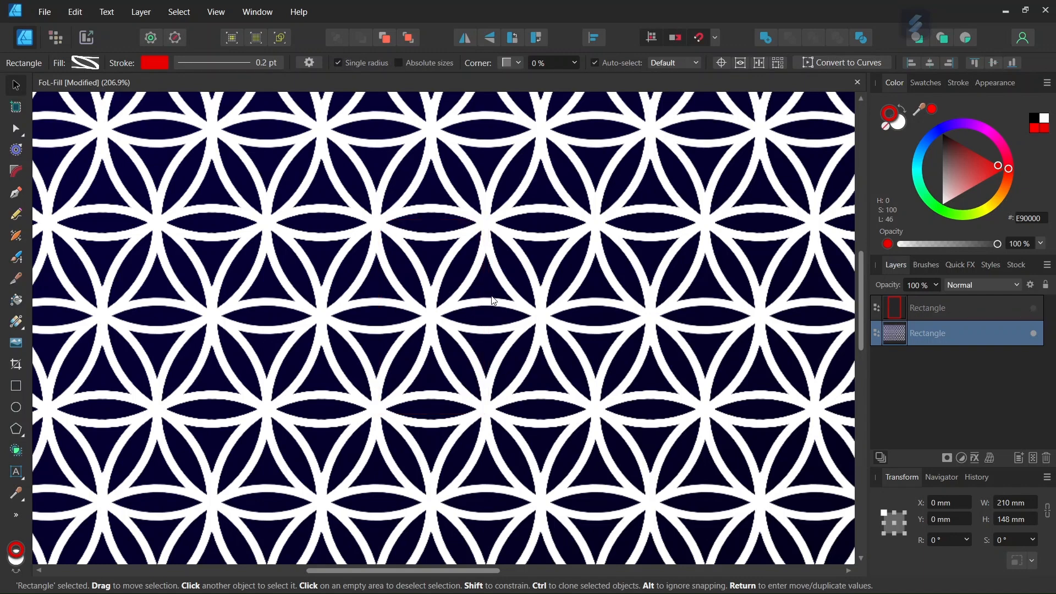
scroll(493, 300, down, 2)
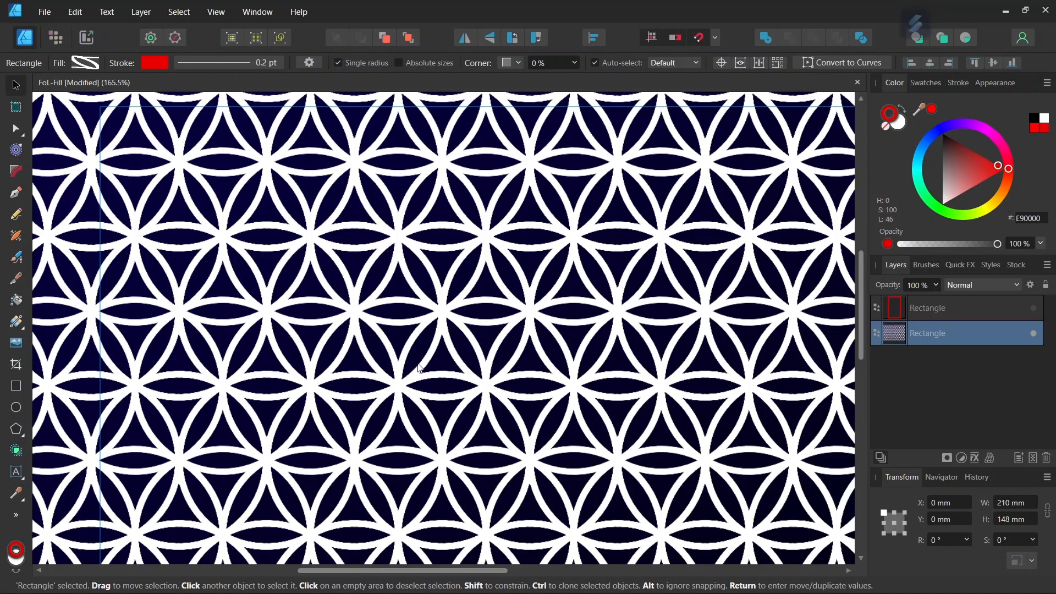
scroll(418, 367, down, 10)
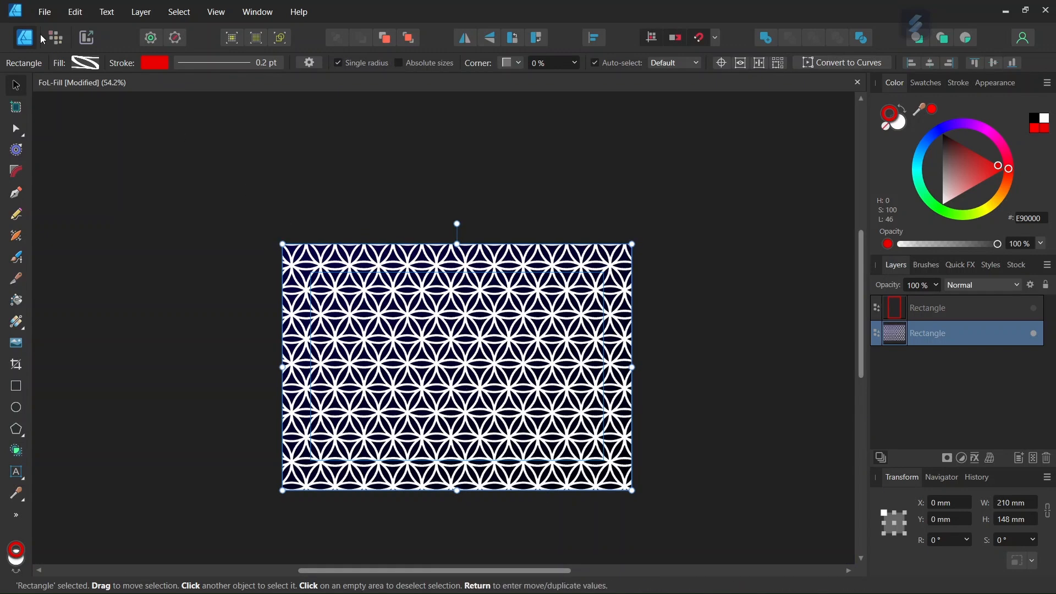
Step: Create a new 1000 × 1000 px document with pixels as document units and margins turned off
click(44, 13)
key(Escape)
key(ctrl+n)
click(661, 391)
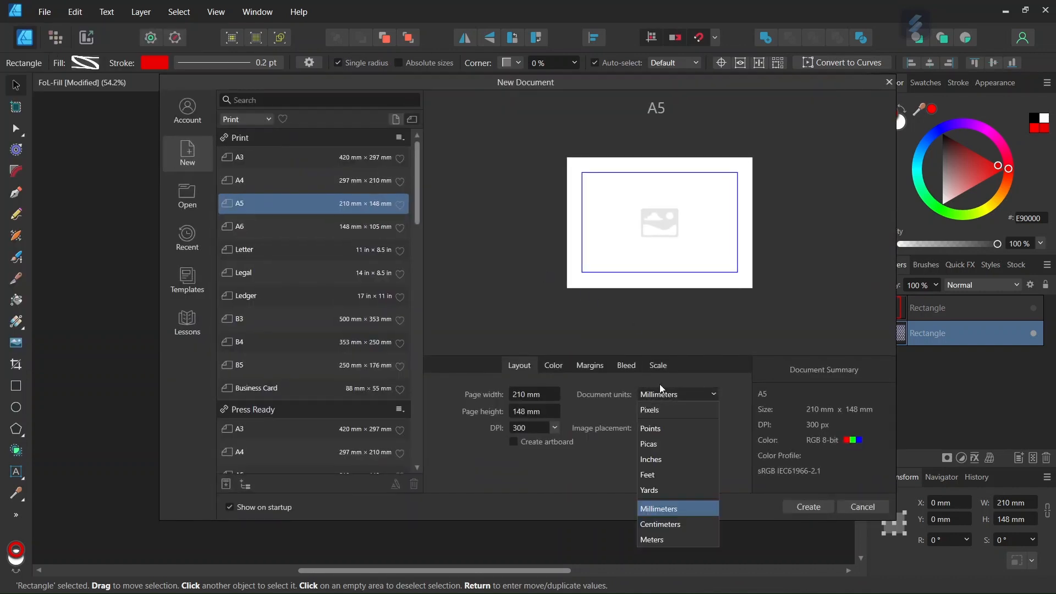
click(673, 410)
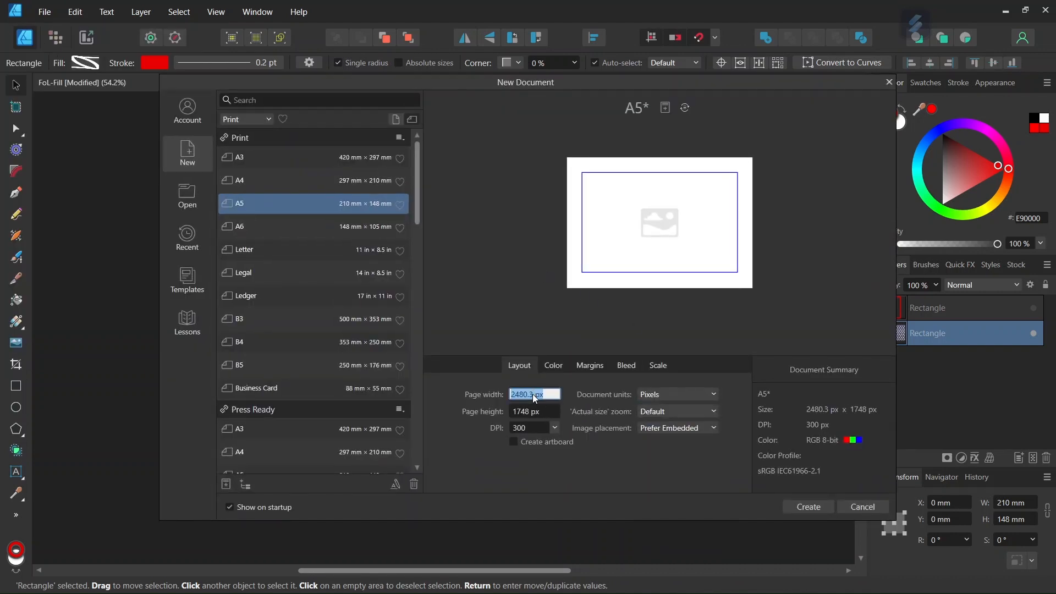
text(1000)
click(525, 412)
text(100)
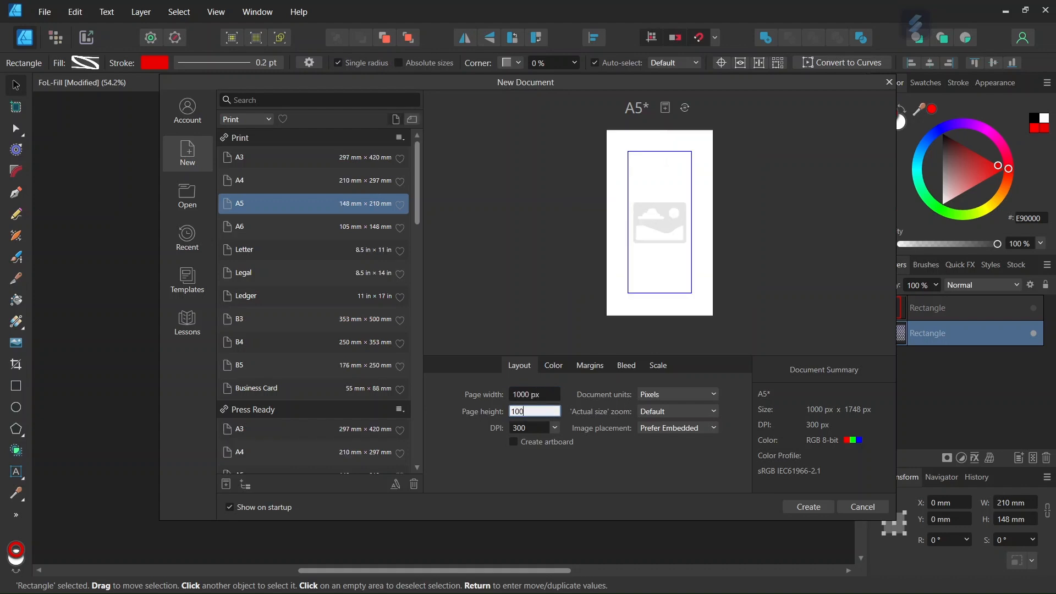
click(589, 369)
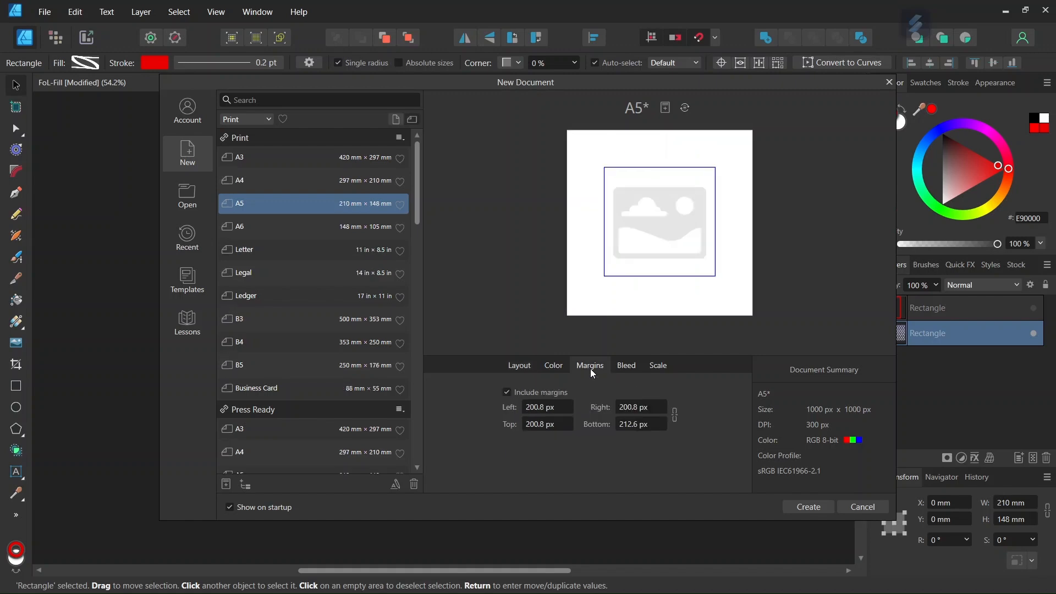
click(506, 392)
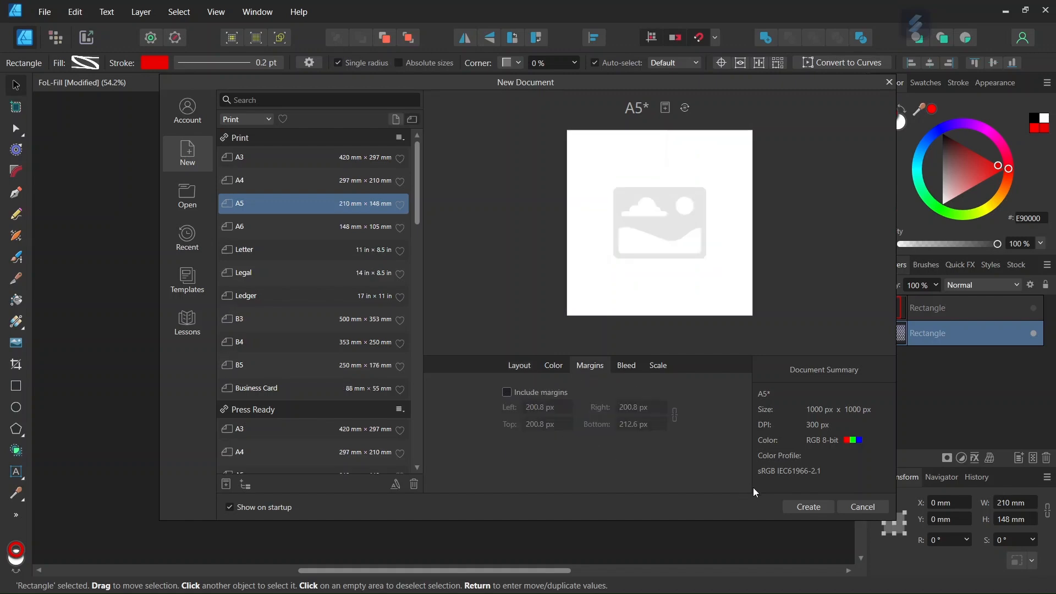
click(803, 509)
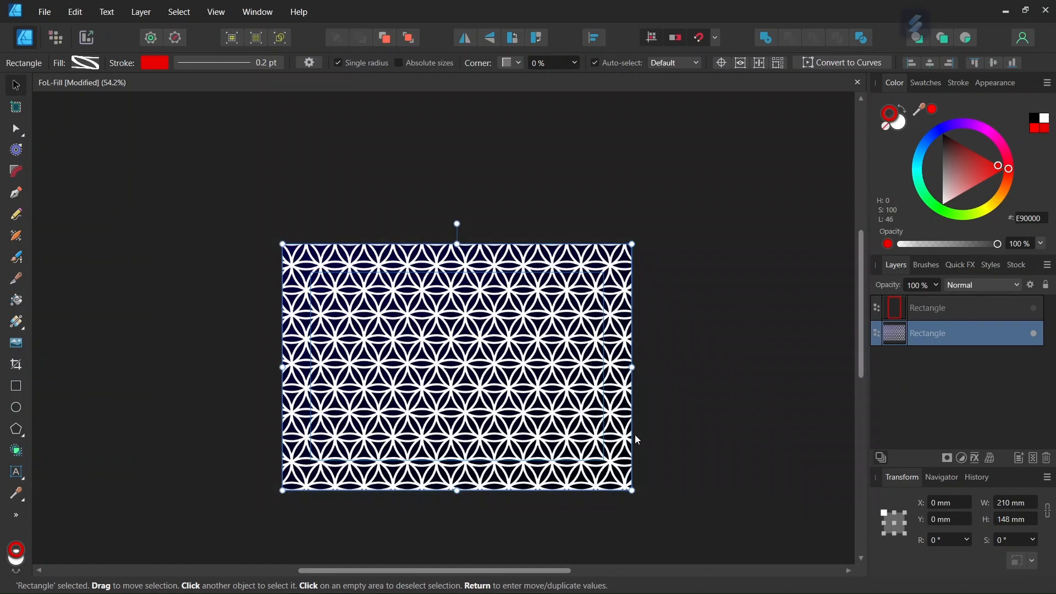
Step: Check the snapping options and set up the Ellipse tool with no fill and a 2 pt black stroke
click(716, 37)
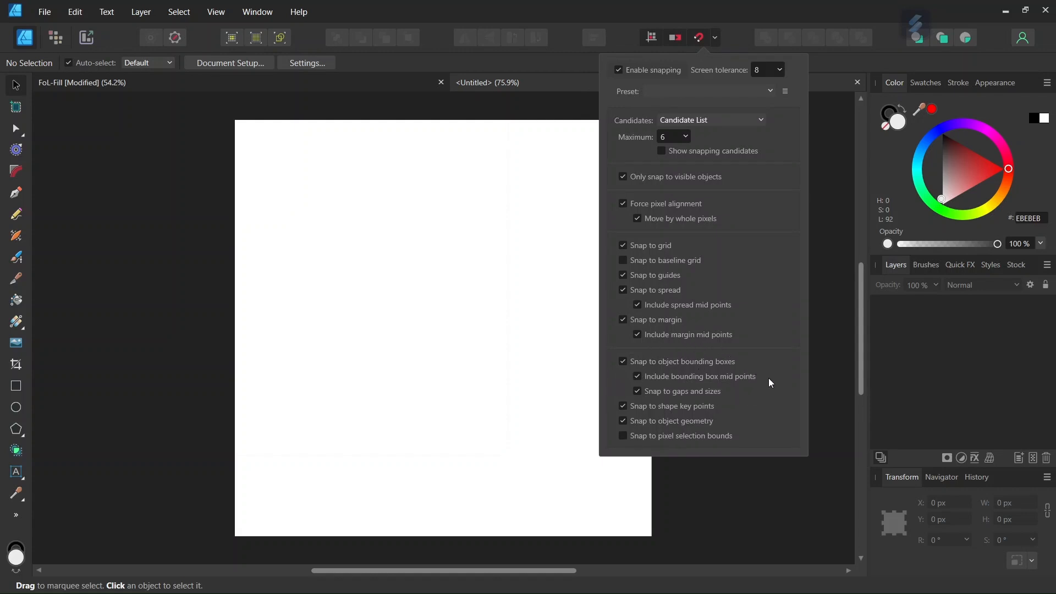
click(187, 191)
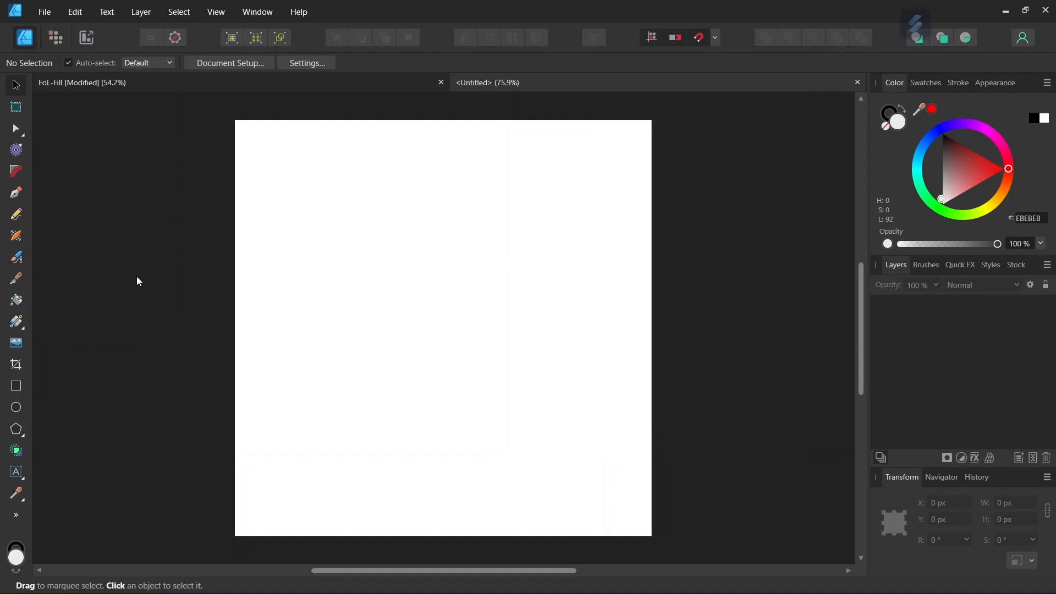
click(18, 407)
click(72, 62)
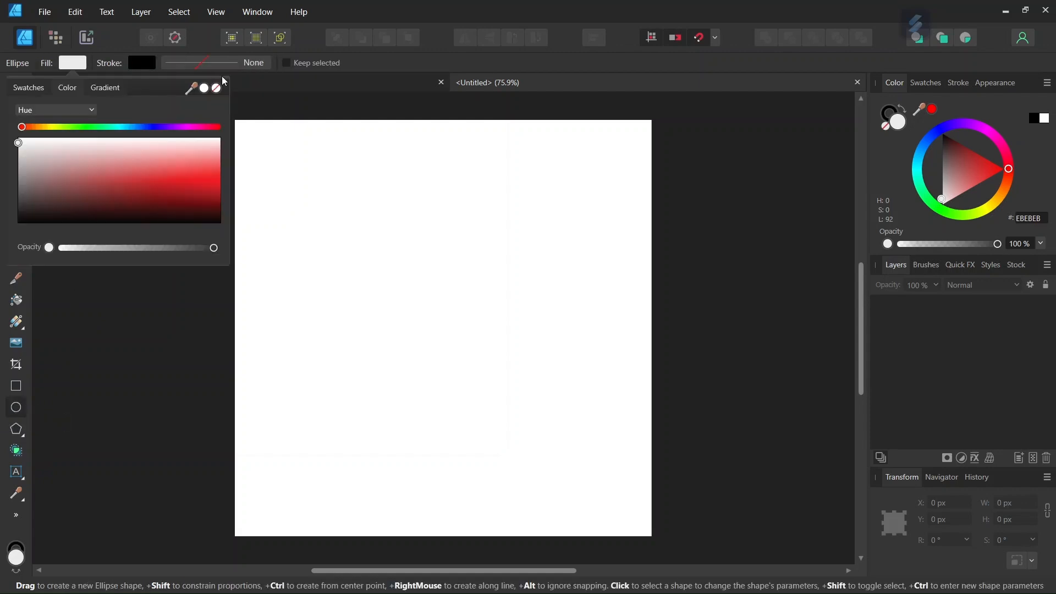
click(217, 89)
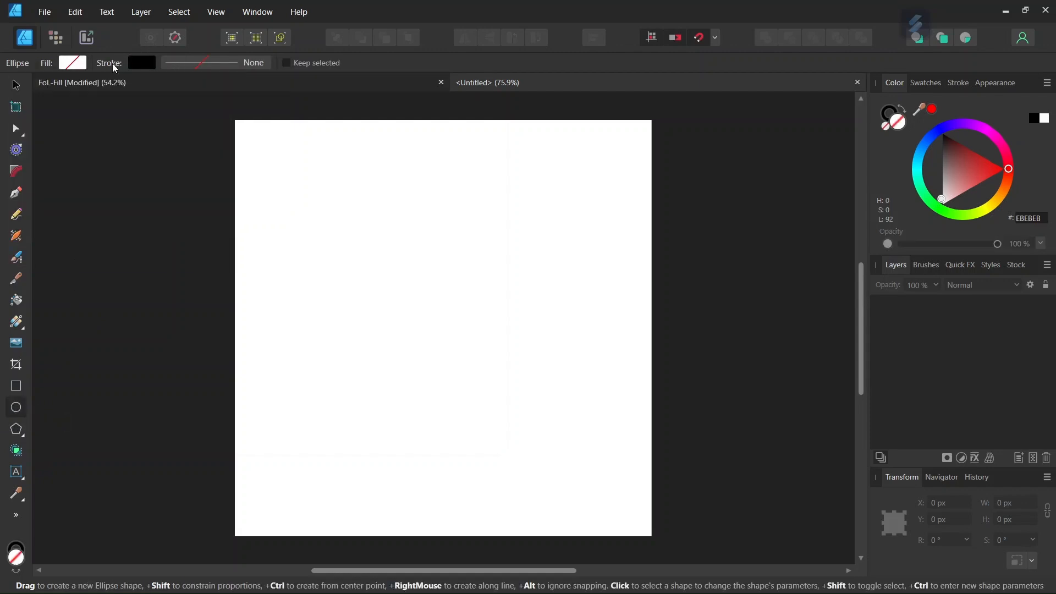
click(204, 66)
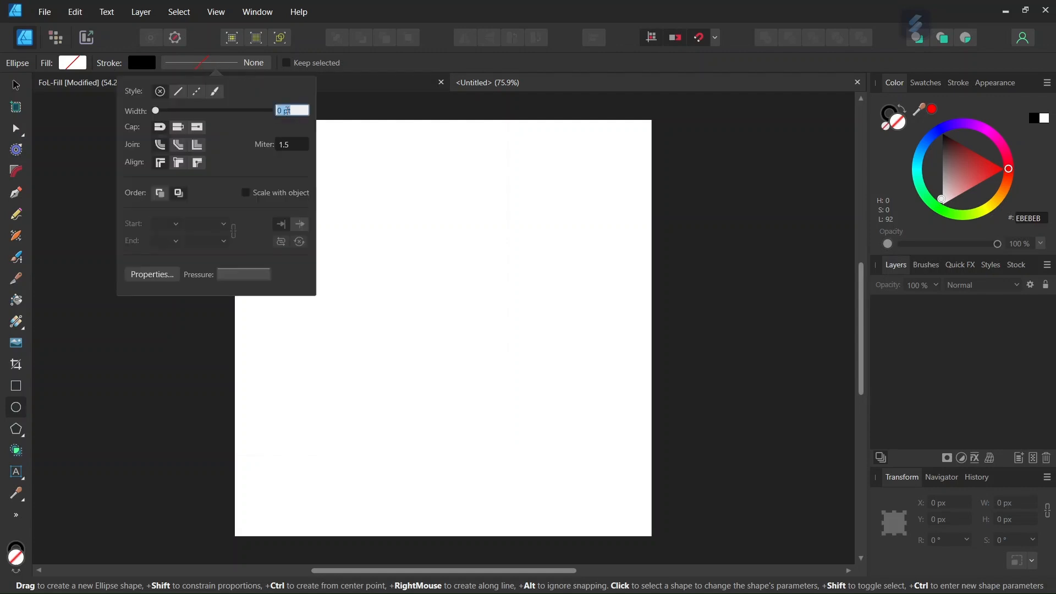
key(Return)
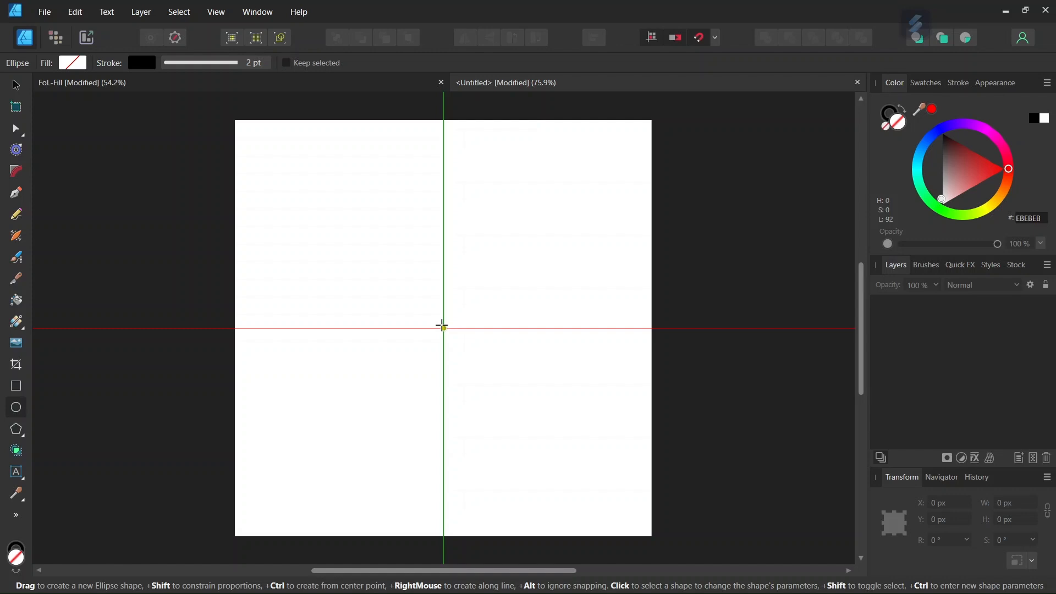
Step: Draw a circle about 200 px wide from the page centre and place a duplicate 100 px to its right
drag(442, 326, 484, 370)
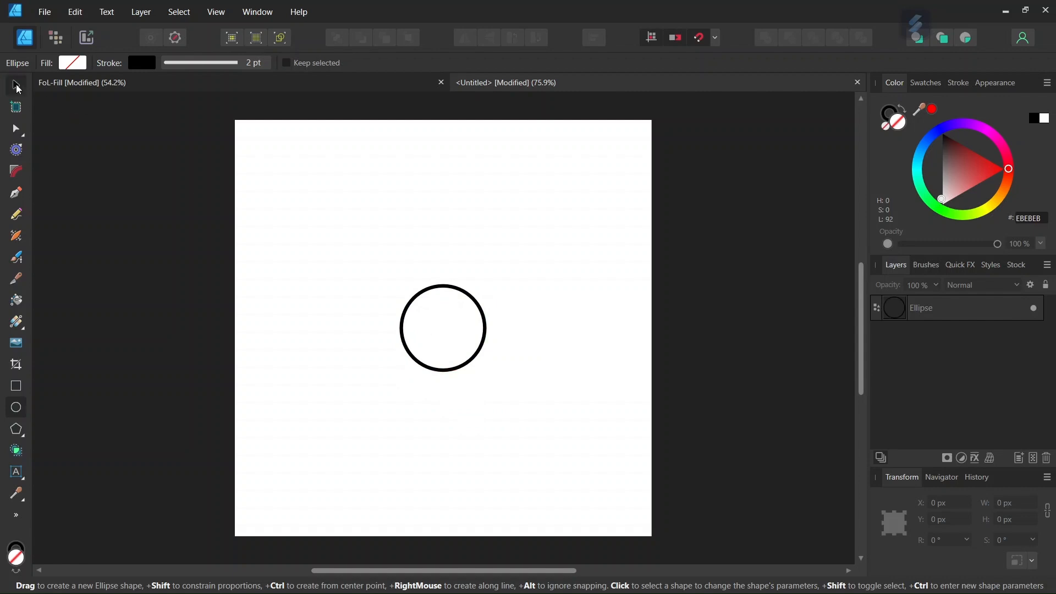
click(15, 84)
click(465, 297)
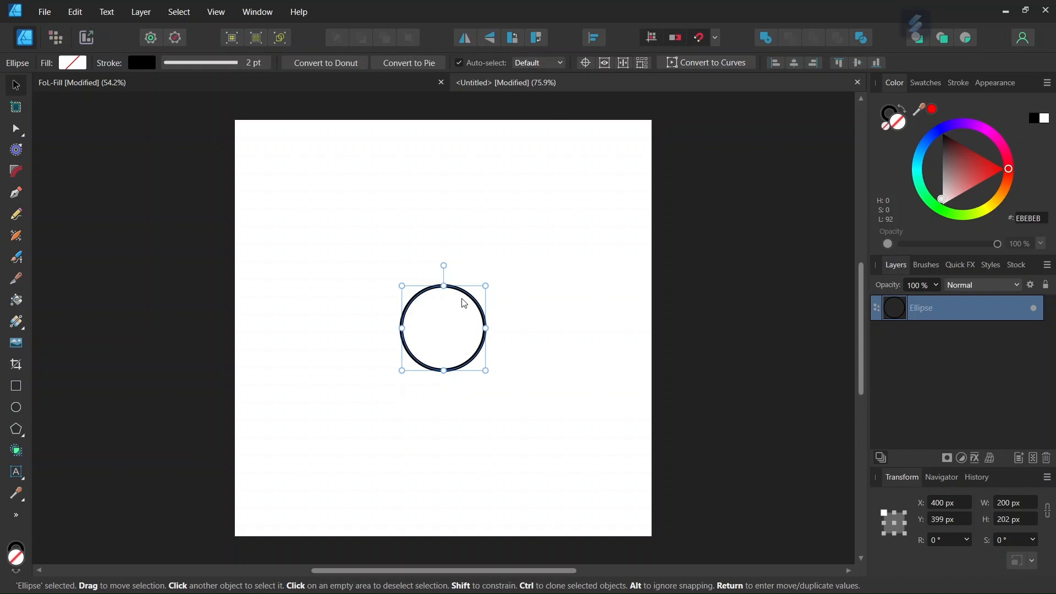
key(ctrl+j)
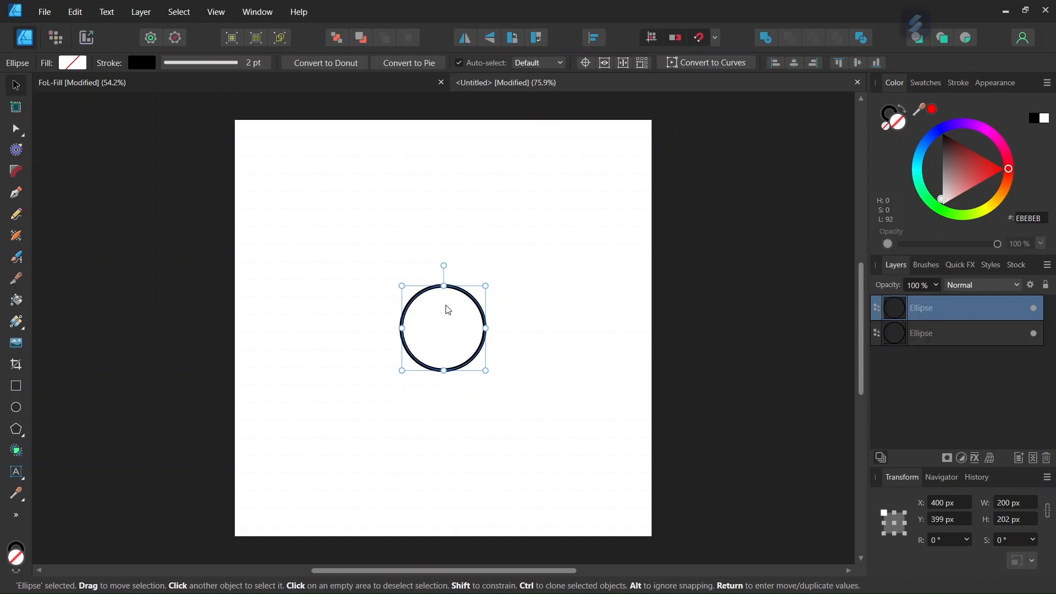
drag(444, 319, 486, 324)
scroll(449, 331, up, 2)
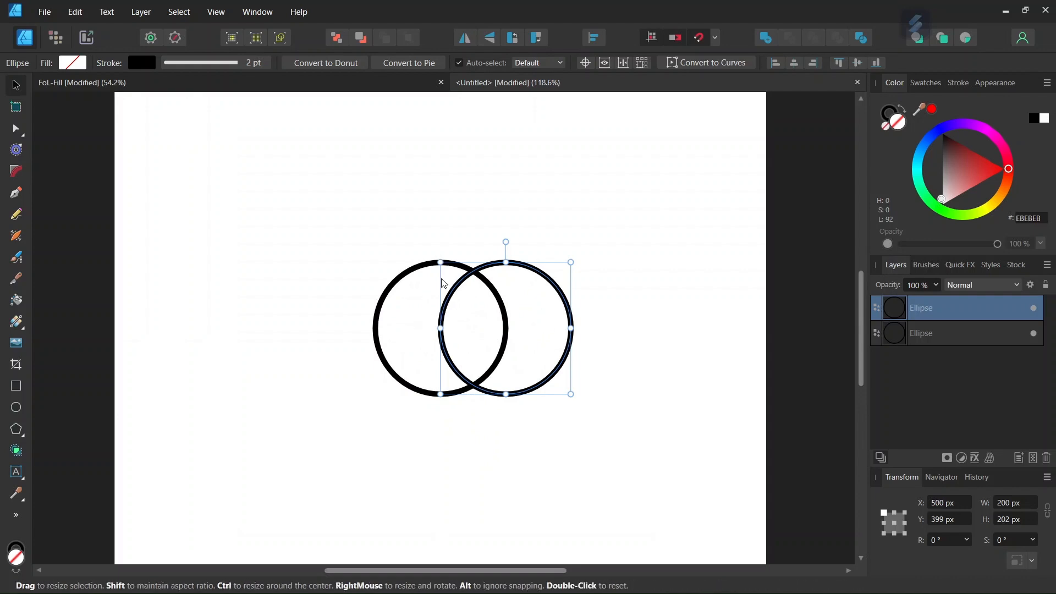
Step: Show the duplicate circle's transform origin and move it to the centre of the first circle
click(379, 353)
click(524, 299)
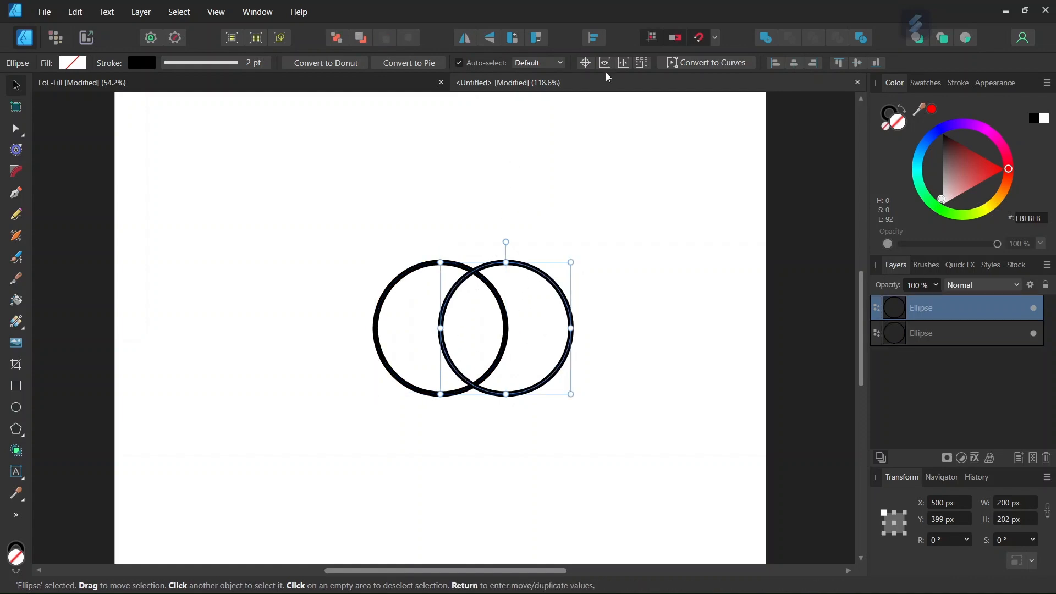
click(585, 62)
drag(507, 328, 441, 329)
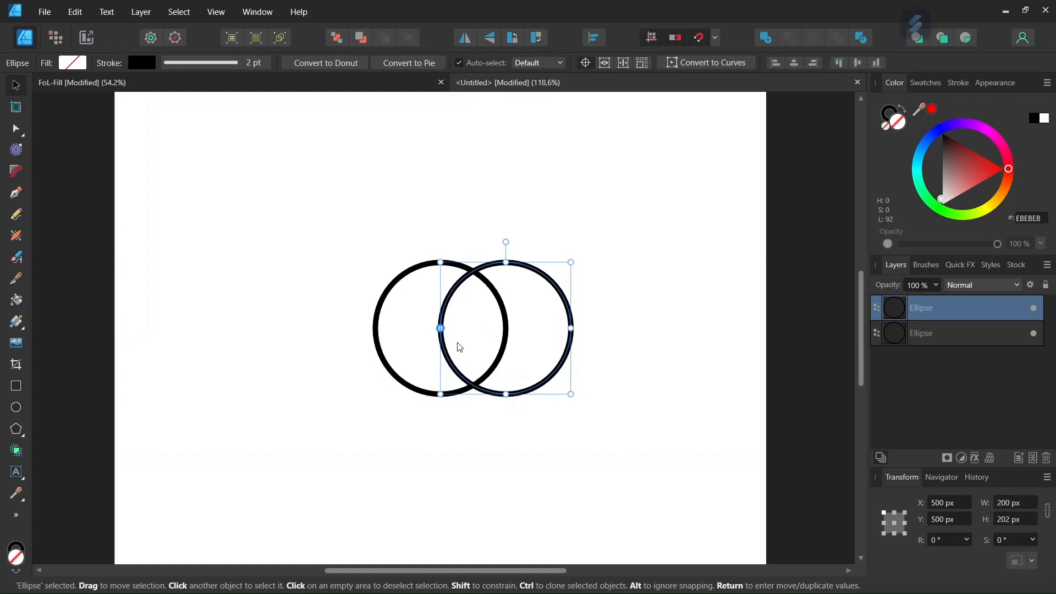
Step: Use Move / Duplicate to make 5 copies of the right circle with a 60° rotation around the shared centre
key(Return)
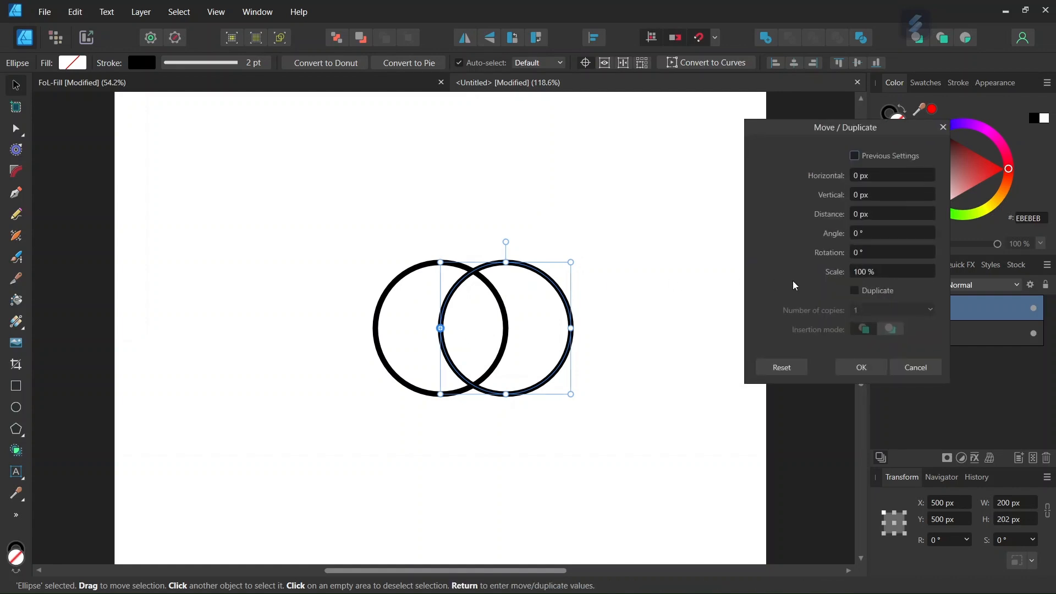
click(855, 291)
click(862, 309)
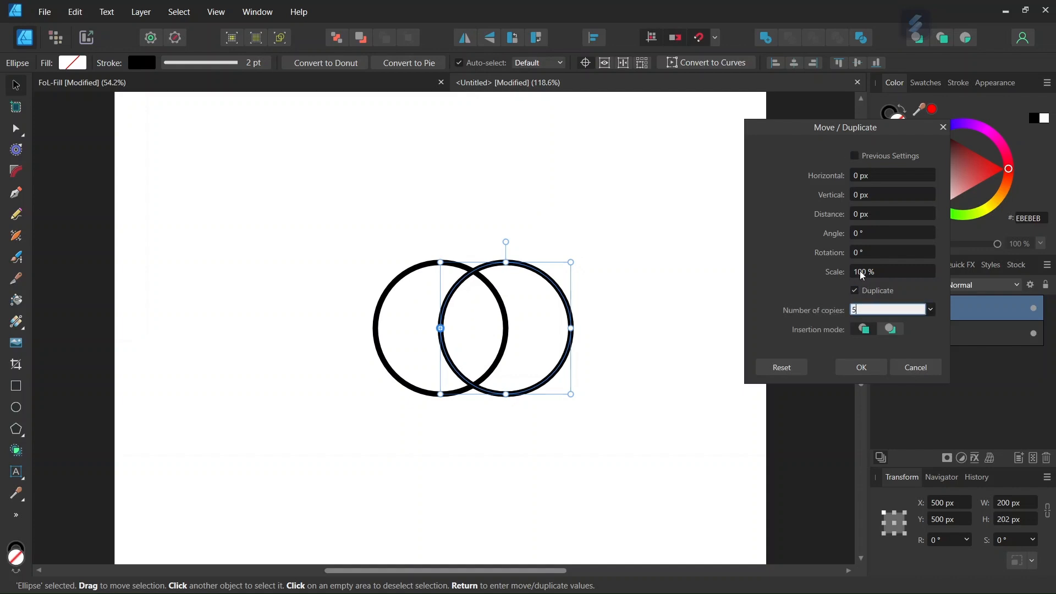
click(864, 253)
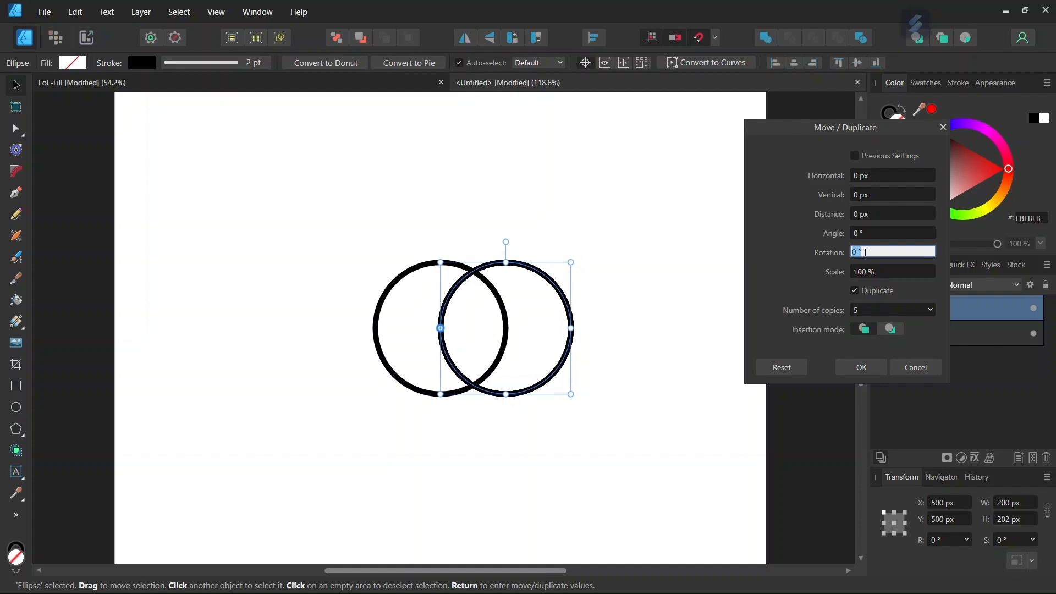
text(60)
click(860, 369)
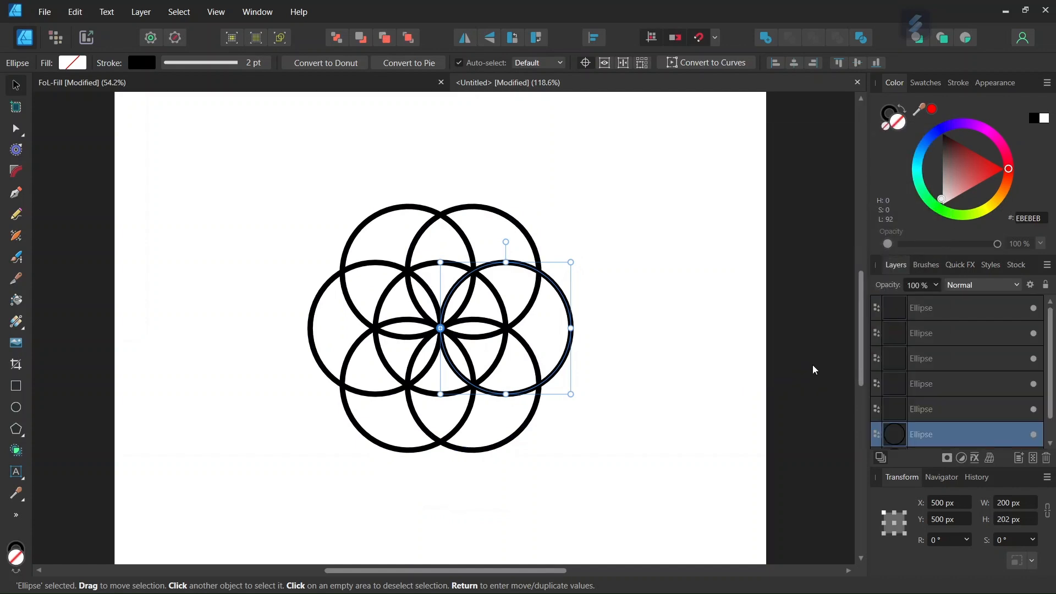
click(635, 386)
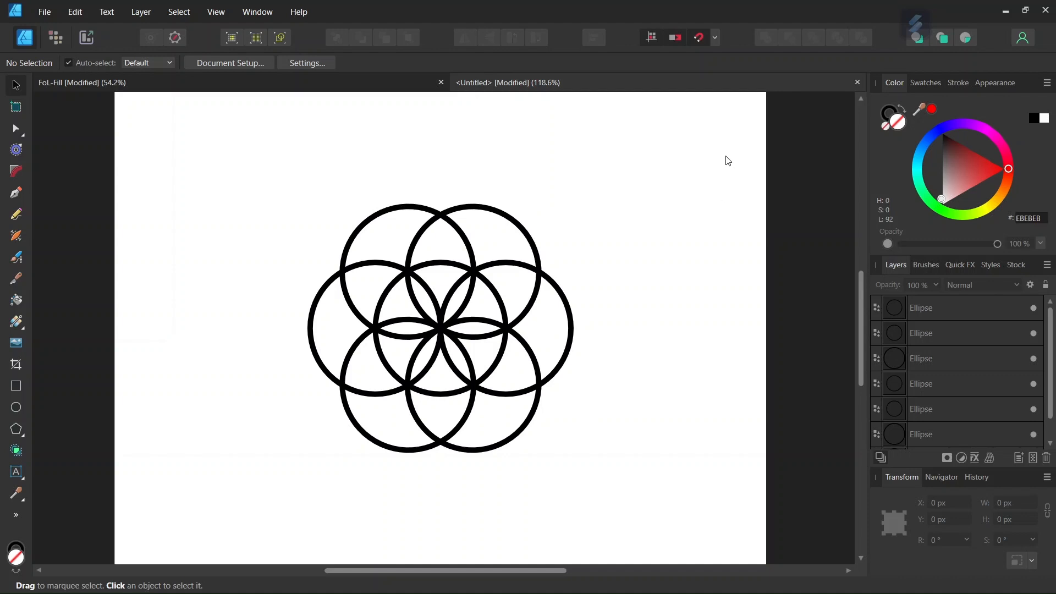
drag(728, 160, 242, 520)
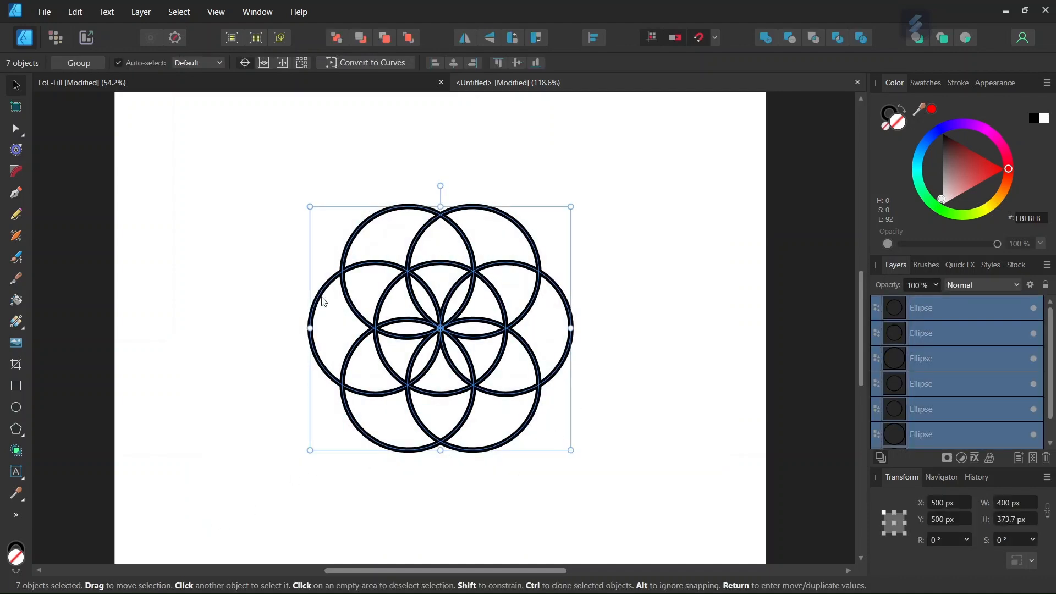
click(694, 368)
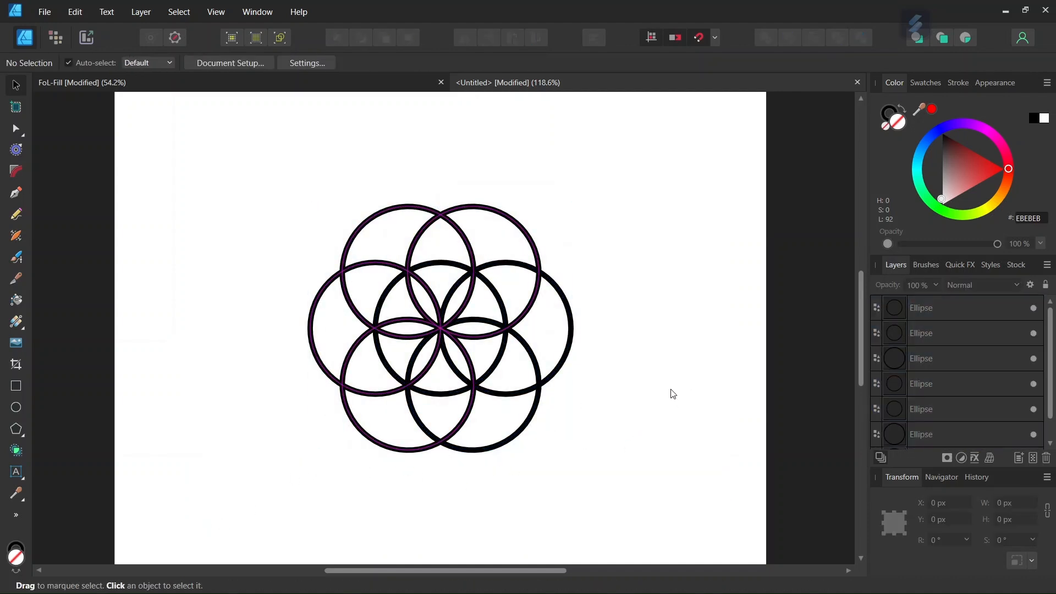
Step: Place a copy of the rightmost circle at the lower left, centred where the left and lower-left outer circles cross
click(566, 353)
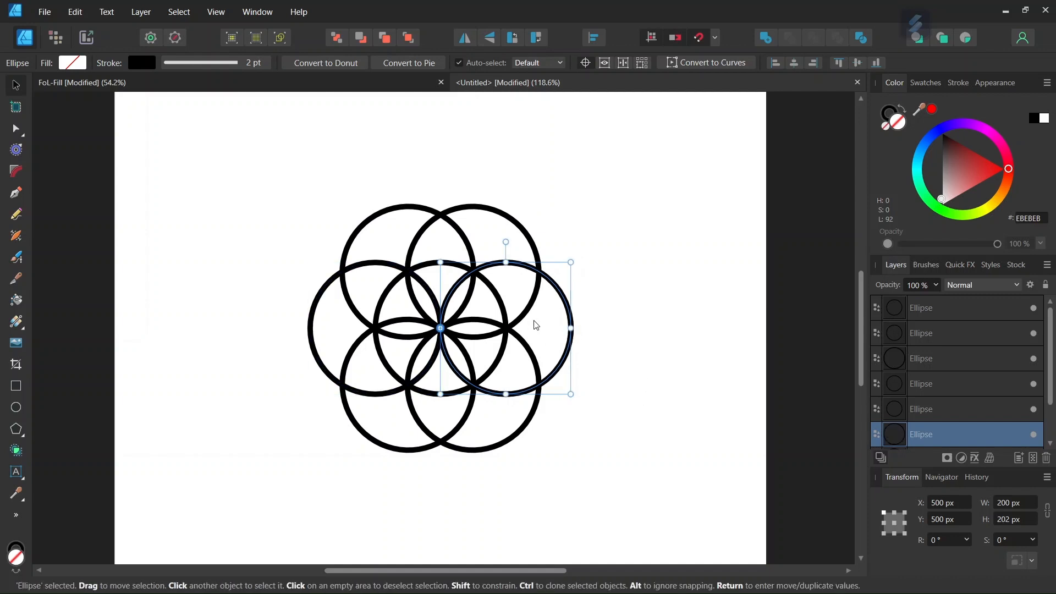
drag(540, 330, 385, 384)
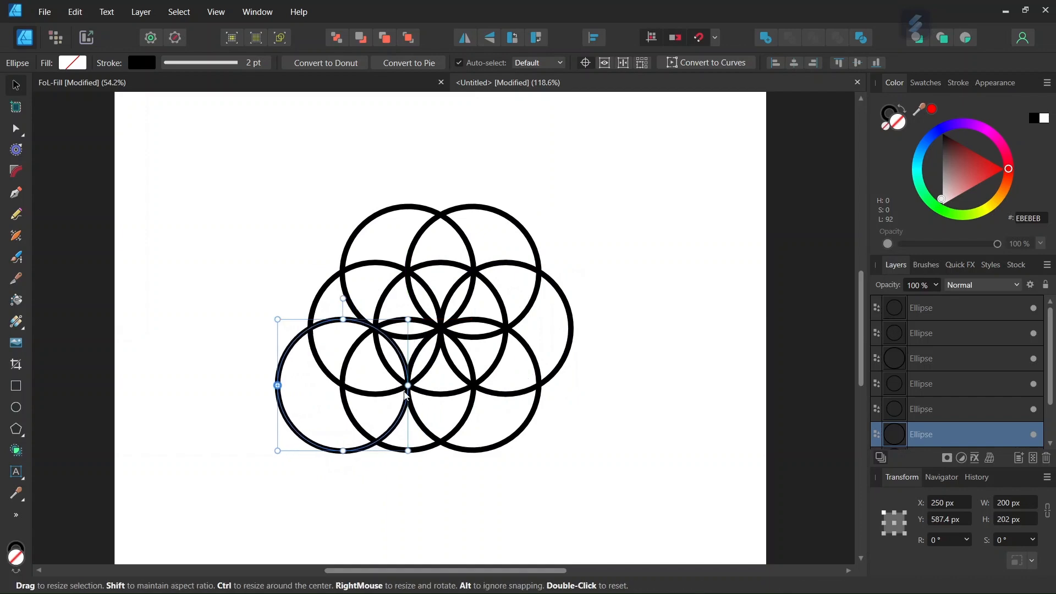
scroll(407, 395, up, 3)
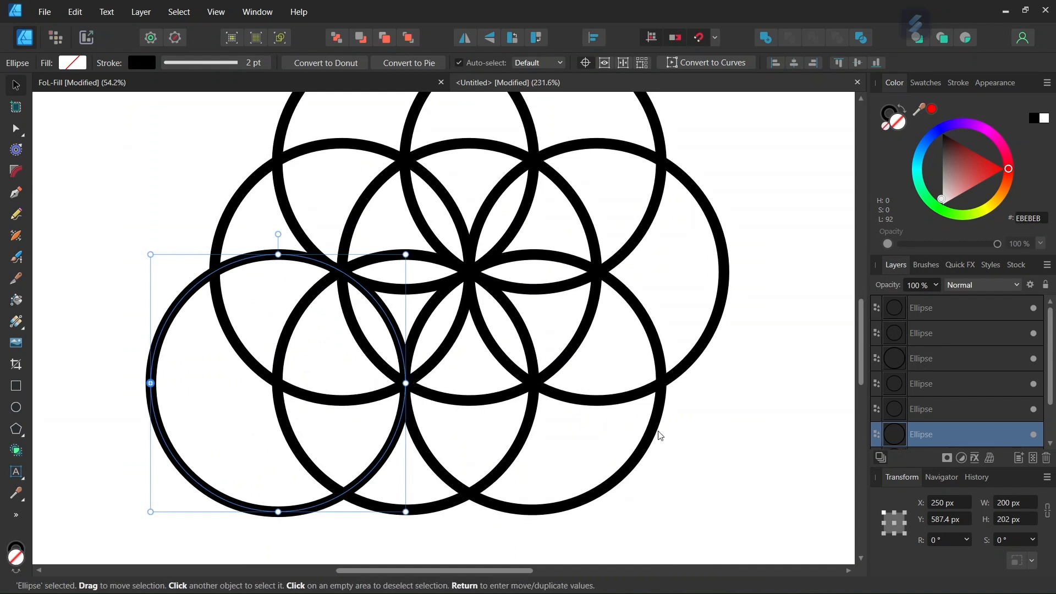
scroll(512, 432, down, 1)
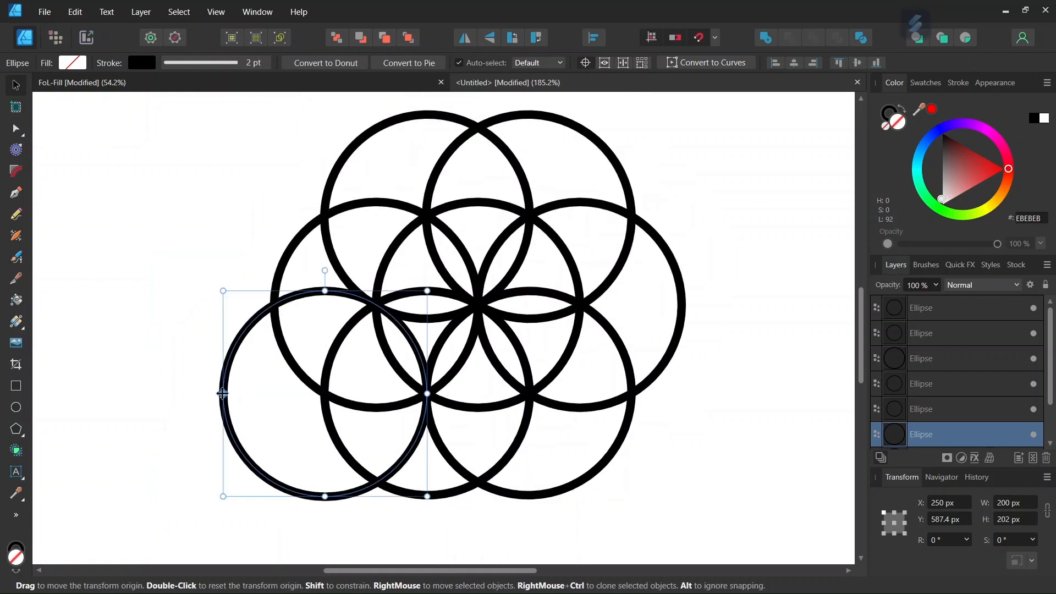
Step: Make 5 copies of the lower-left circle rotated 60° about the design's centre, reusing the previous Move / Duplicate settings
mouse_move(222, 394)
mouse_down()
mouse_move(347, 368)
mouse_move(478, 304)
mouse_up()
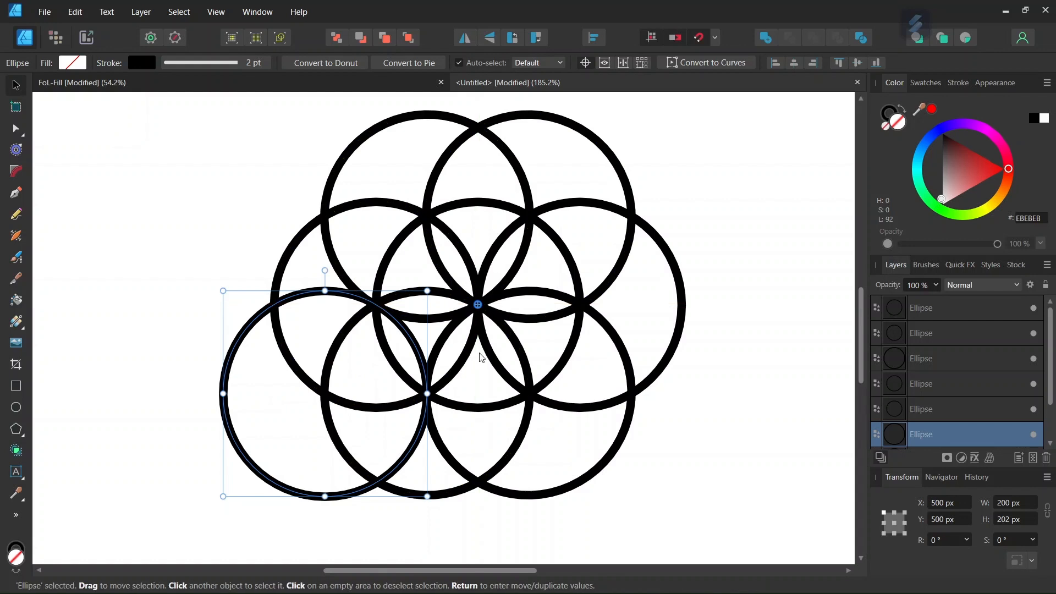
key(Return)
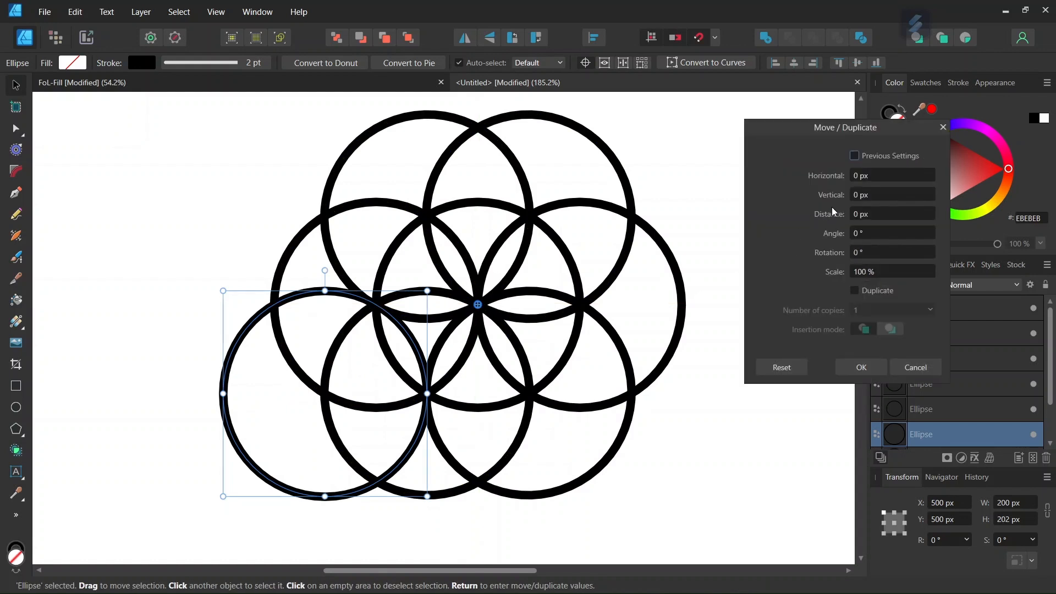
click(855, 157)
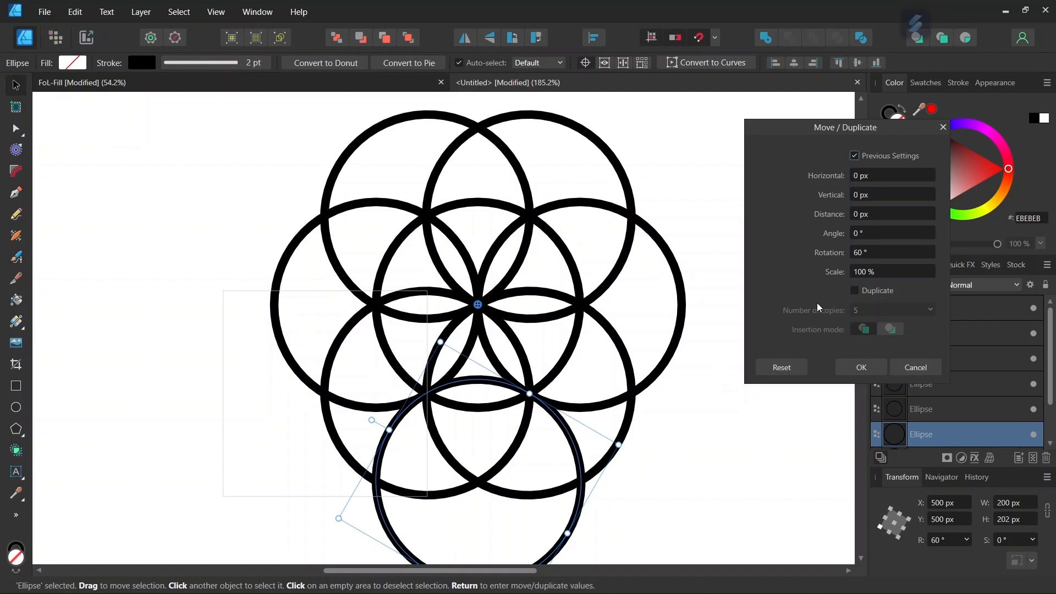
click(855, 290)
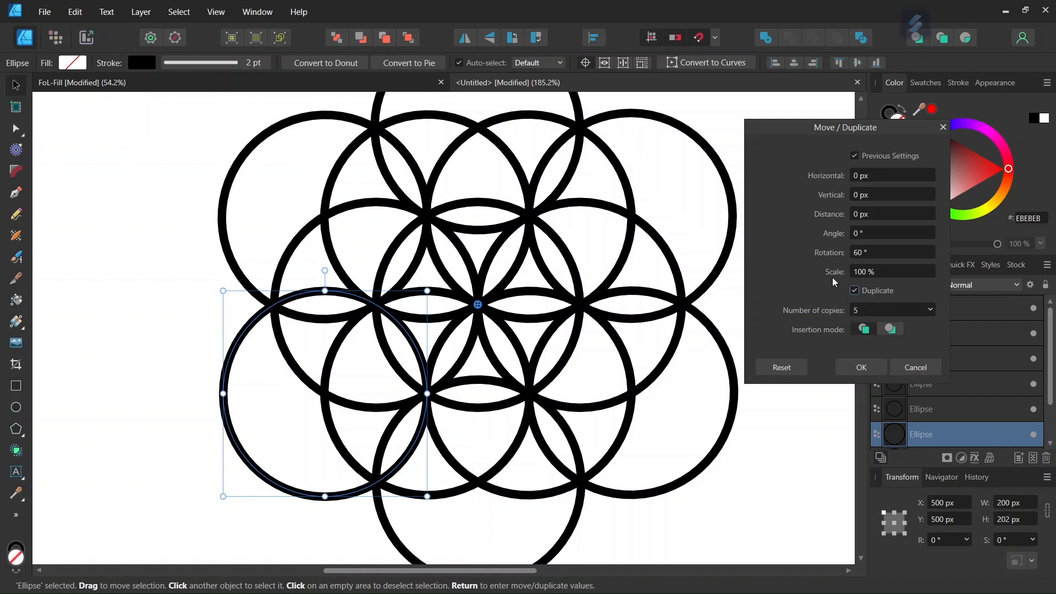
scroll(677, 319, down, 3)
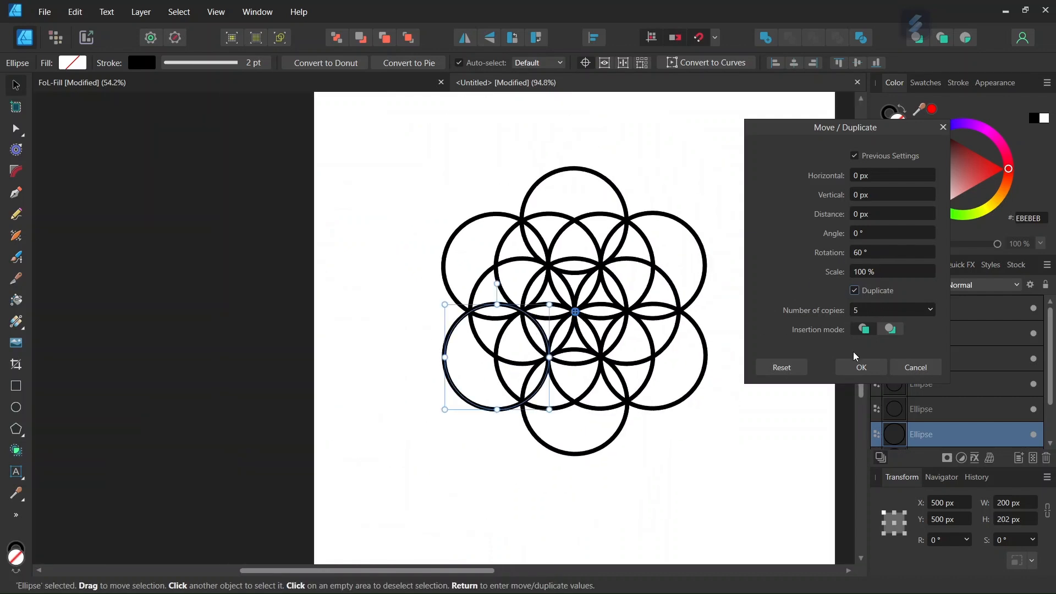
click(862, 366)
scroll(721, 332, up, 3)
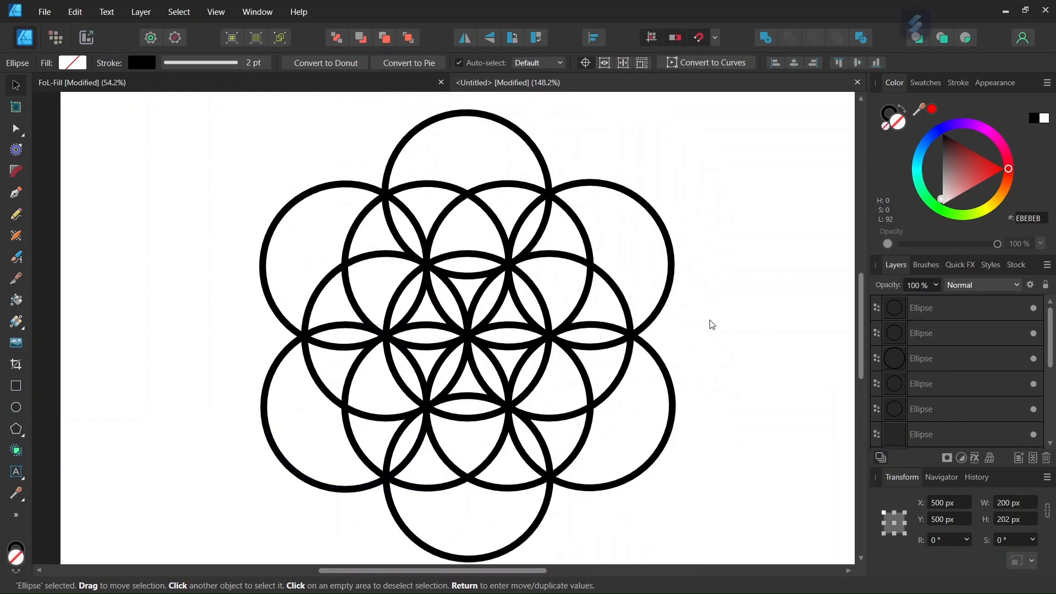
scroll(712, 325, up, 1)
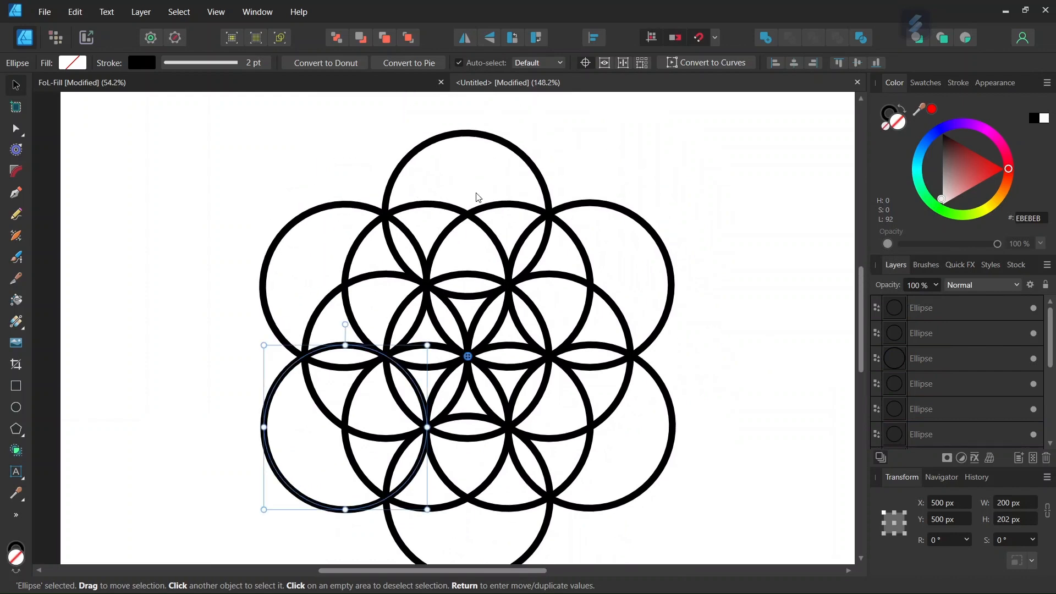
click(196, 361)
Step: Draw a rectangle about 102 × 175 px with no fill or stroke, its corners on the four circle crossings around the design's centre
scroll(190, 363, up, 1)
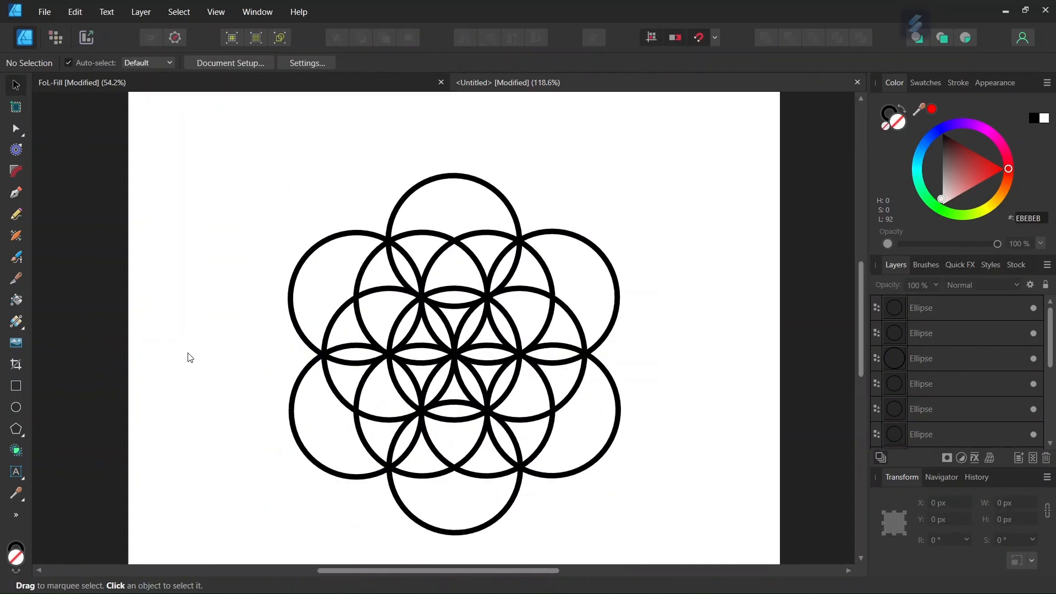
scroll(259, 374, up, 2)
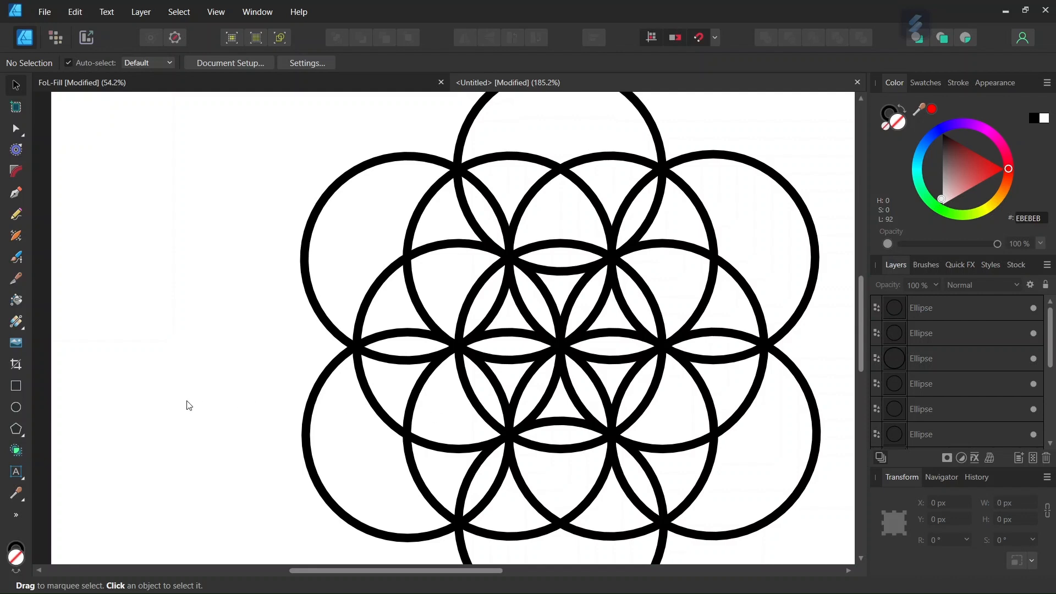
click(17, 388)
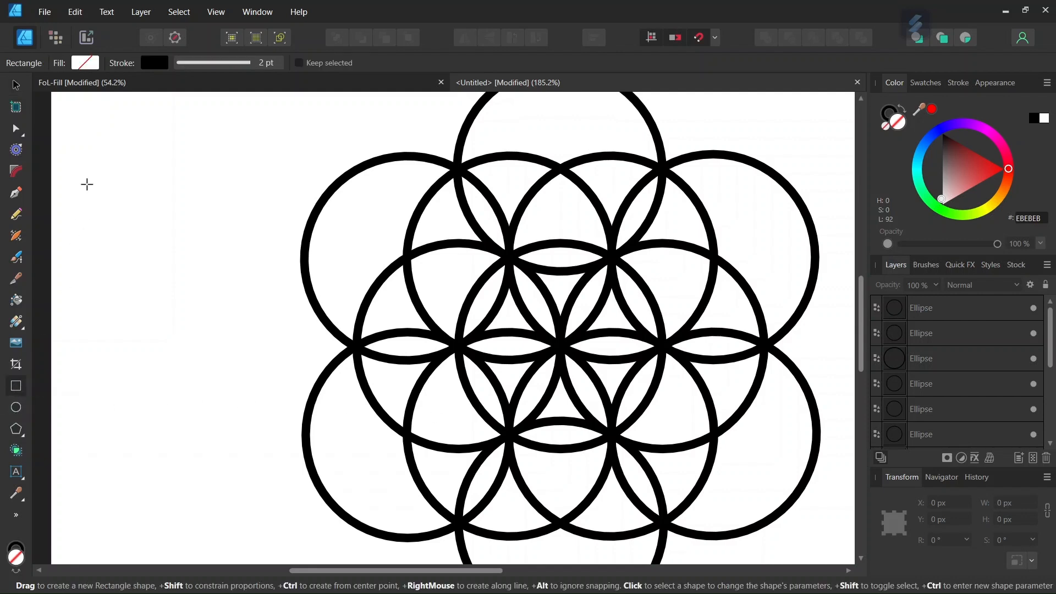
click(154, 62)
click(254, 85)
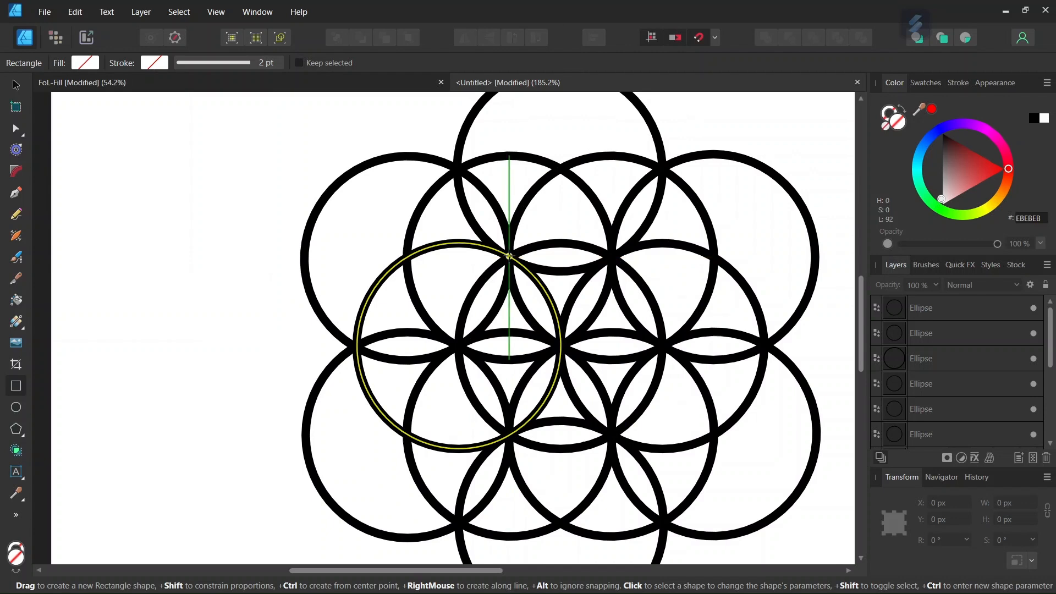
click(509, 256)
drag(509, 256, 612, 433)
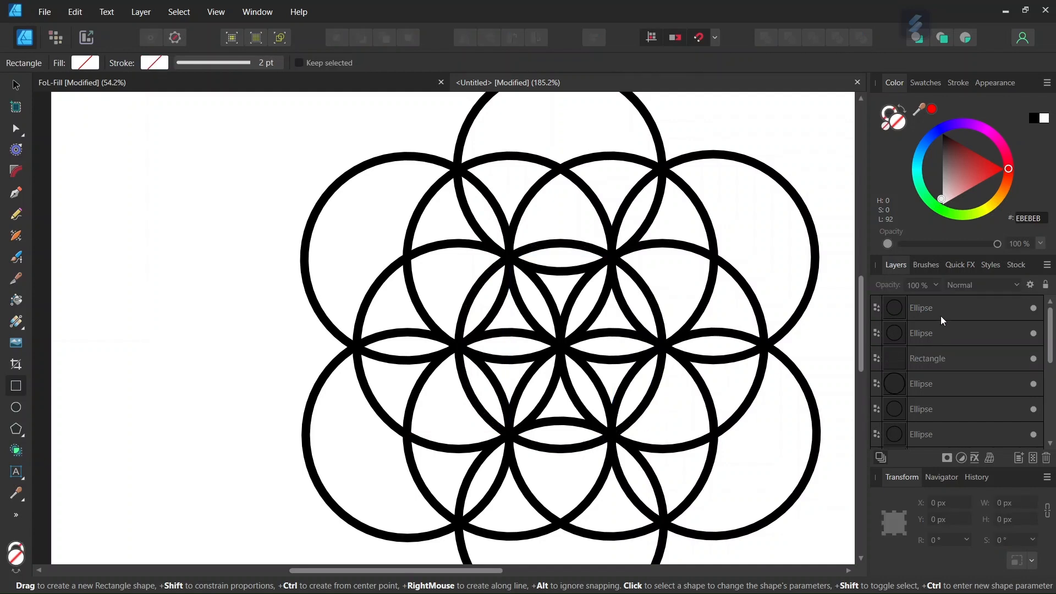
Step: Move the rectangle's layer to the very front of the layer stack and deselect it
scroll(945, 337, down, 5)
scroll(946, 343, up, 5)
drag(944, 363, 943, 299)
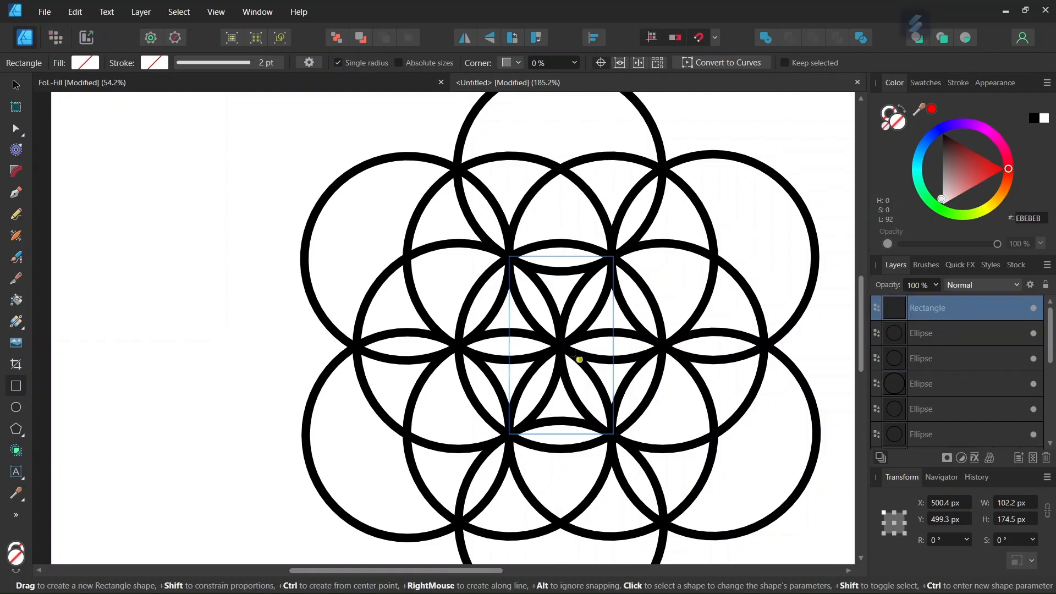
scroll(577, 358, up, 1)
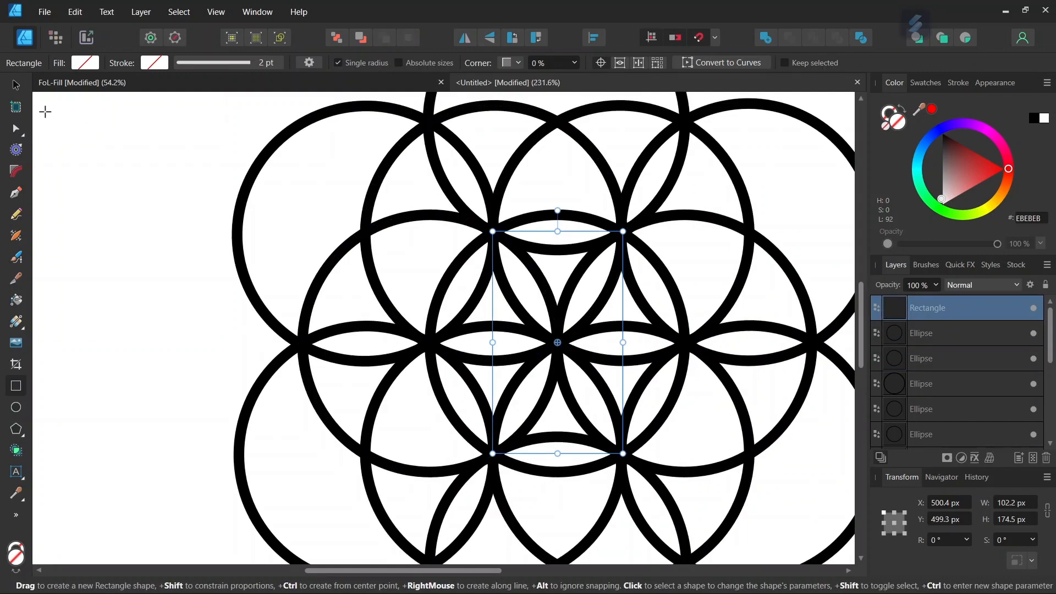
click(16, 85)
click(168, 205)
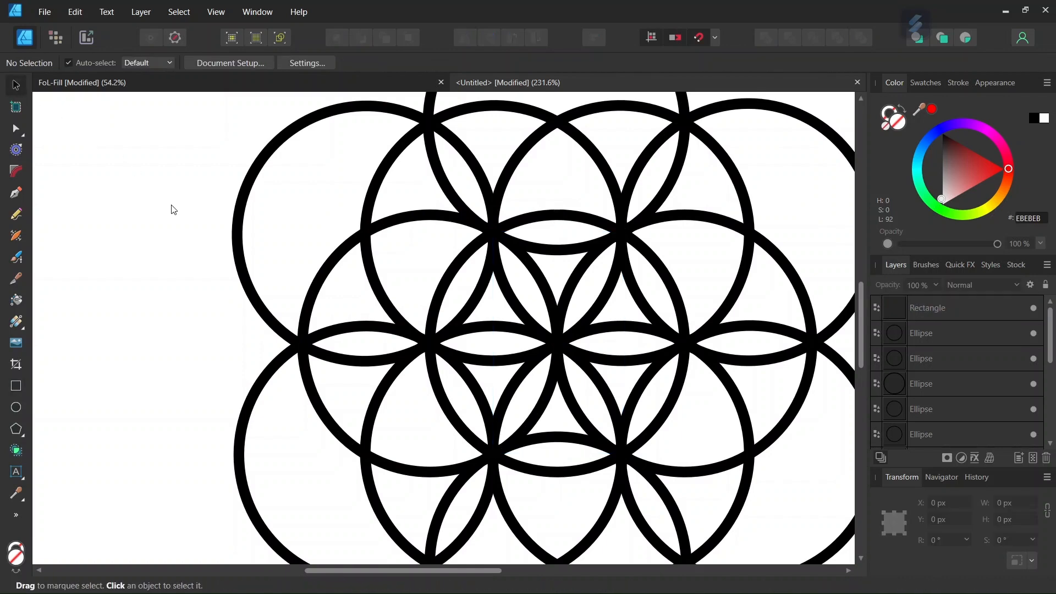
Step: Select all 13 circles, leaving the rectangle out, and set their stroke colour to white (FFFFFF)
scroll(177, 212, down, 1)
scroll(176, 208, down, 2)
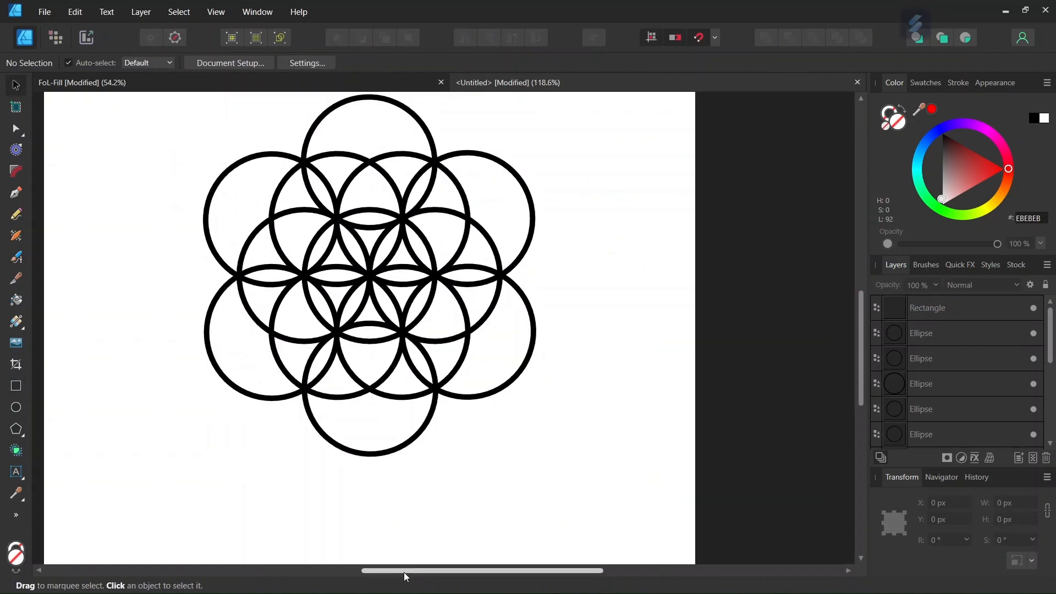
drag(404, 572, 355, 571)
scroll(292, 311, up, 1)
scroll(315, 276, down, 1)
scroll(314, 273, up, 1)
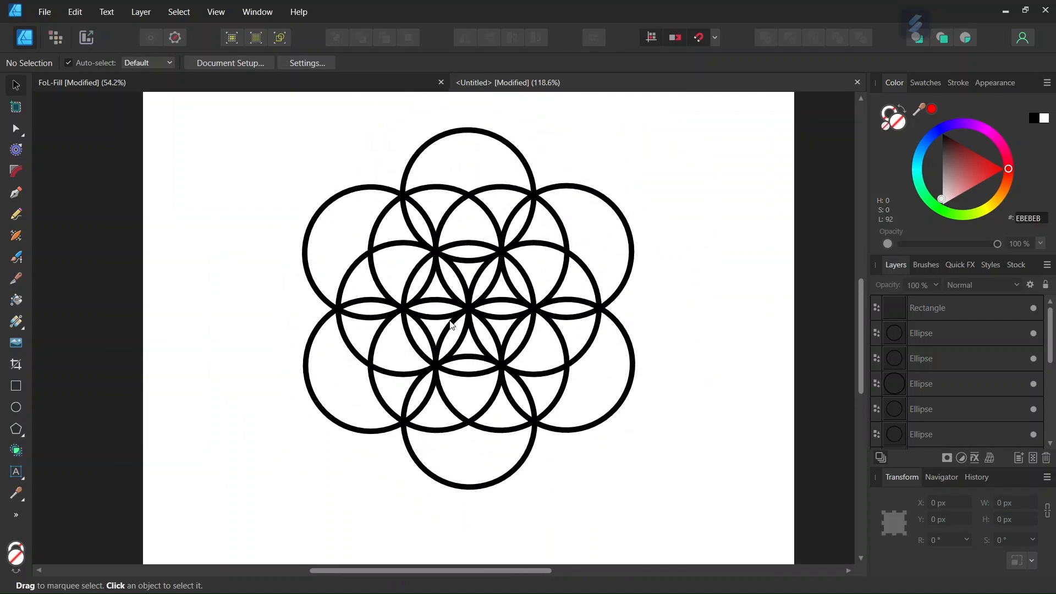
click(946, 331)
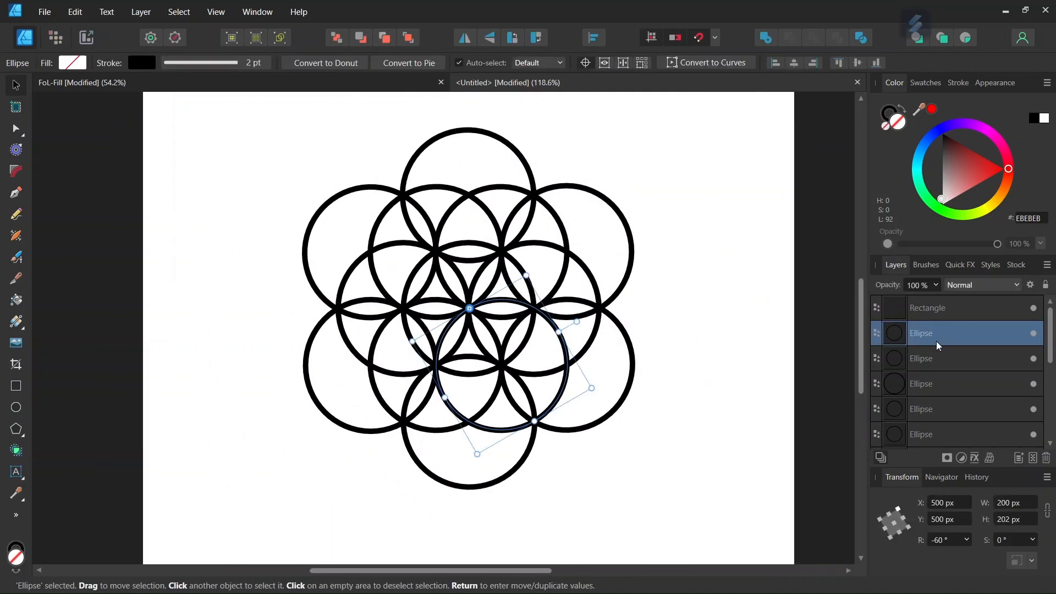
scroll(936, 352, down, 2)
shift+click(939, 435)
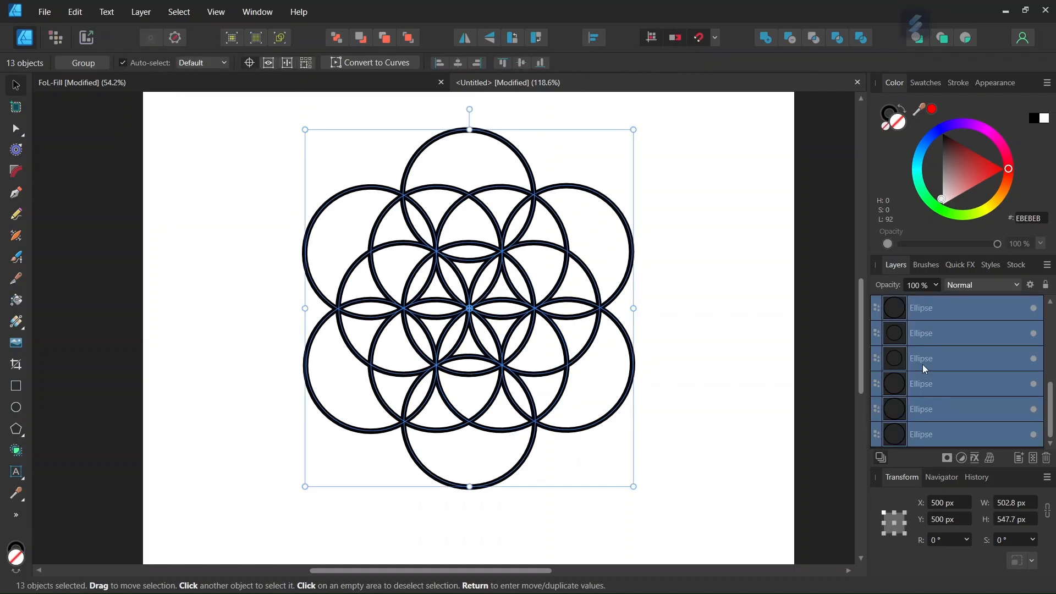
click(892, 110)
mouse_move(951, 168)
mouse_down()
mouse_move(944, 192)
mouse_move(887, 228)
mouse_move(875, 223)
mouse_up()
click(719, 200)
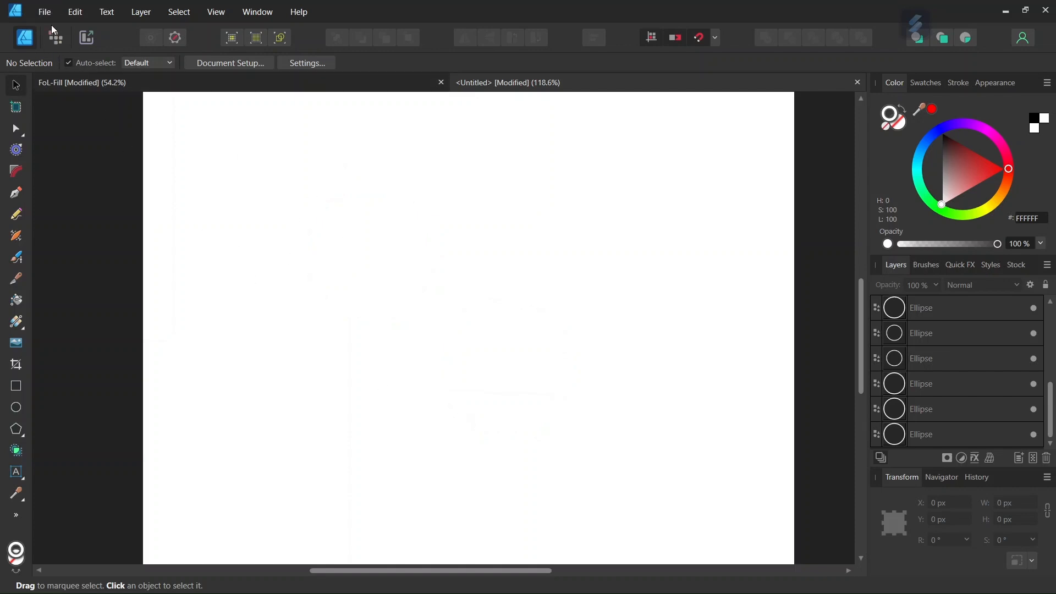
Step: Turn on a transparent background in the document setup
click(44, 13)
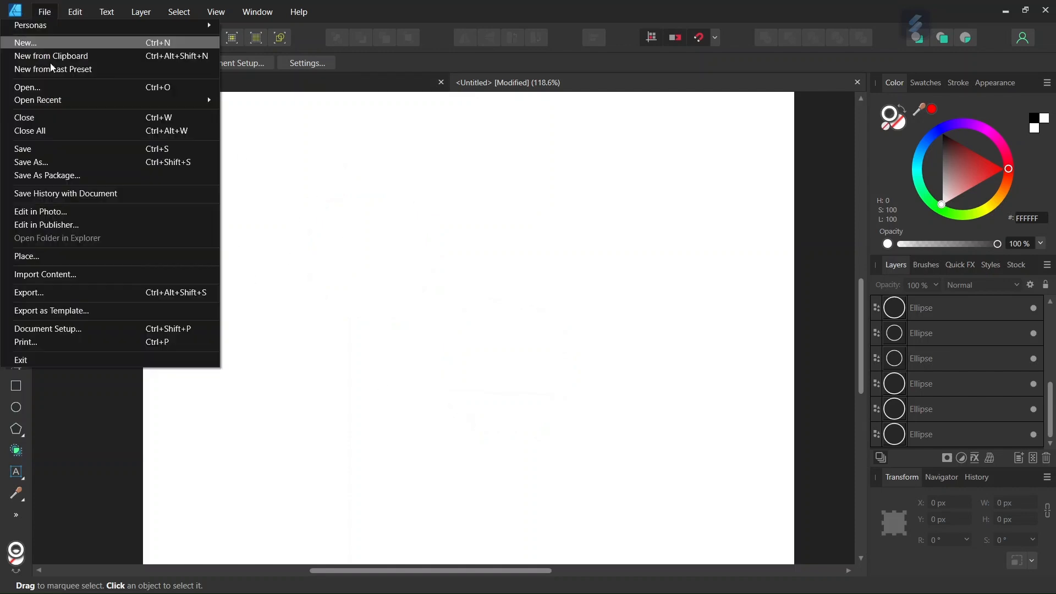
click(88, 326)
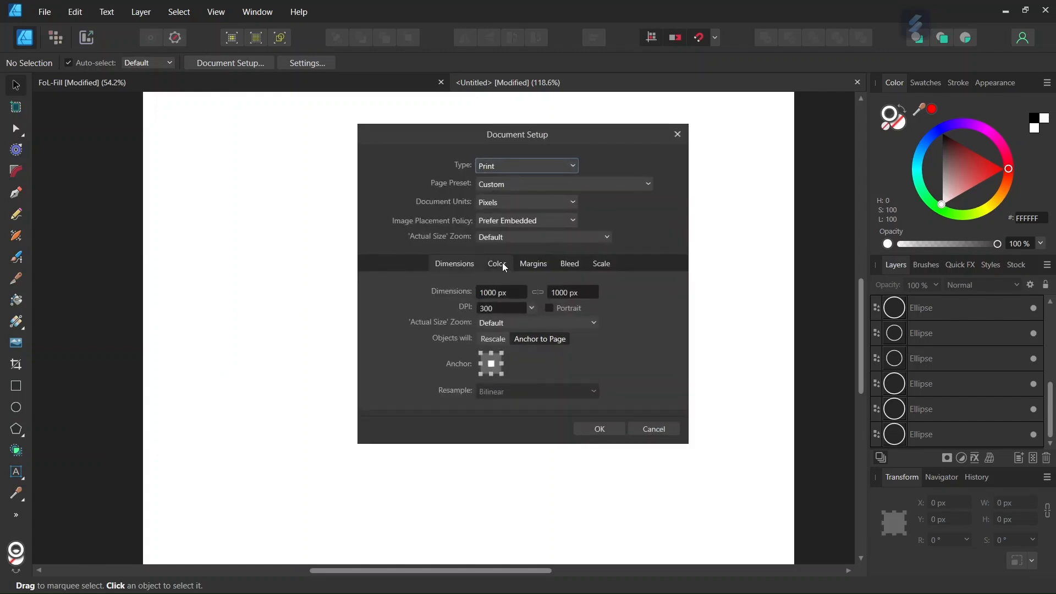
click(503, 264)
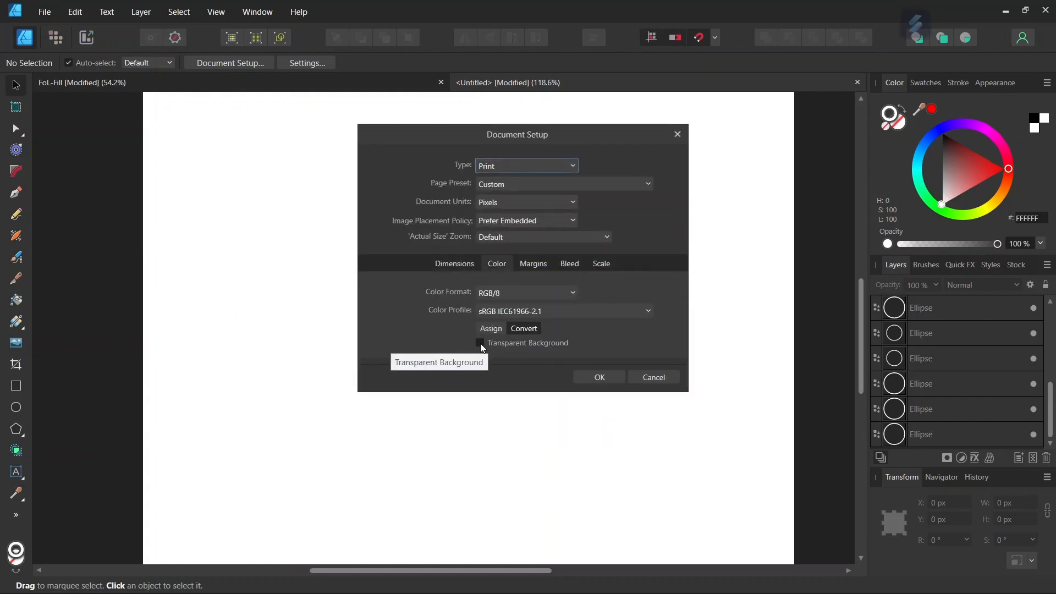
click(480, 343)
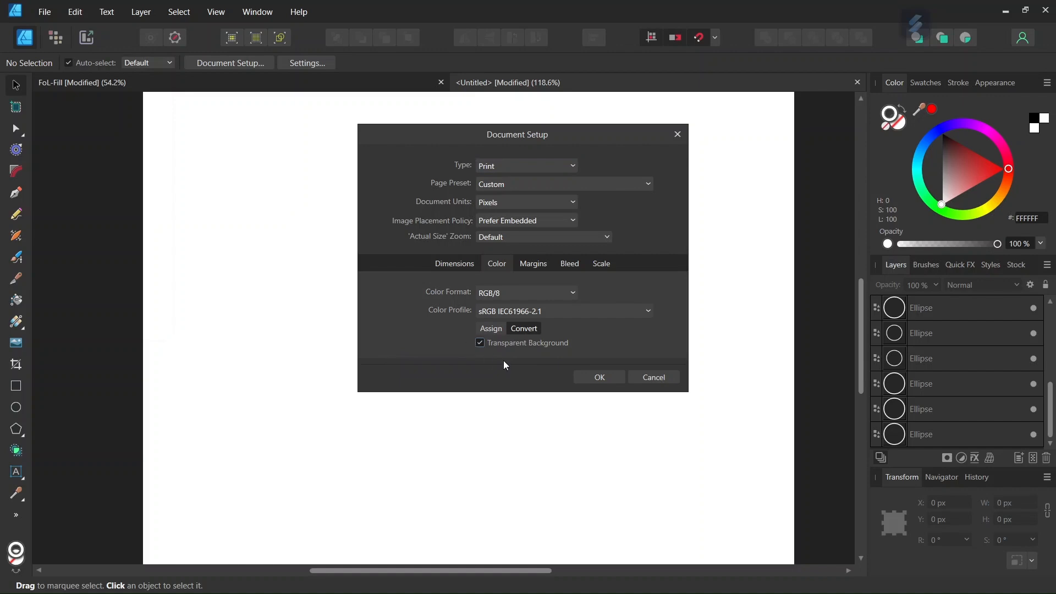
click(599, 377)
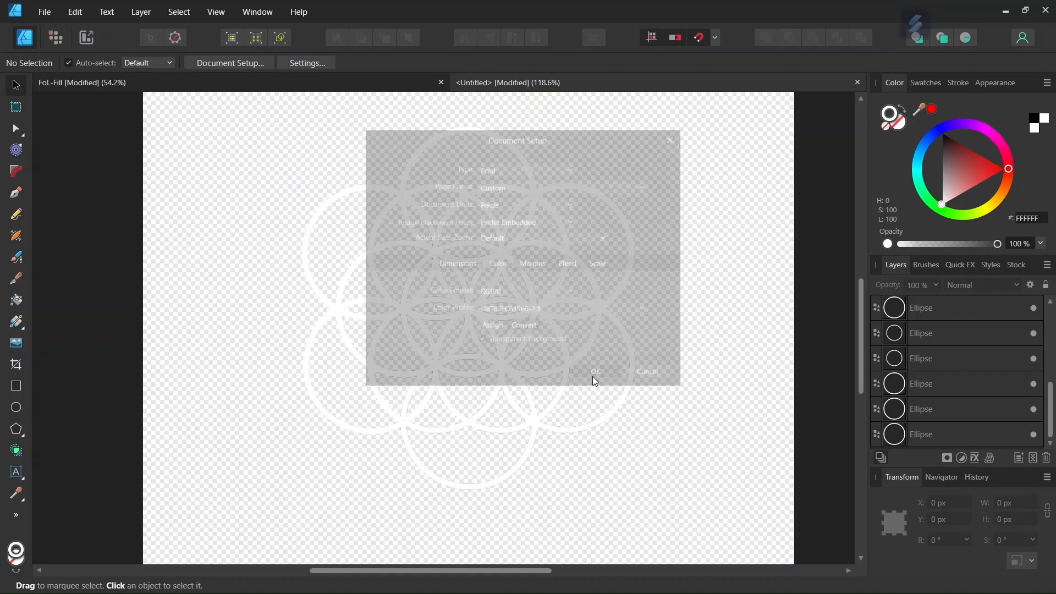
Step: Select the rectangle and set up a PNG export limited to the Selection Area
scroll(941, 363, up, 1)
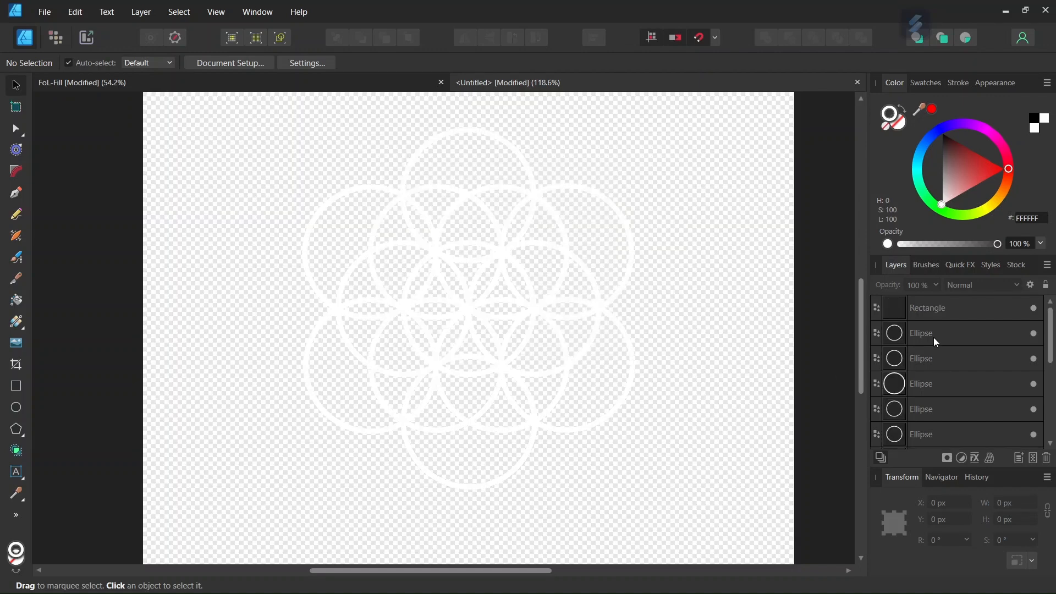
click(893, 310)
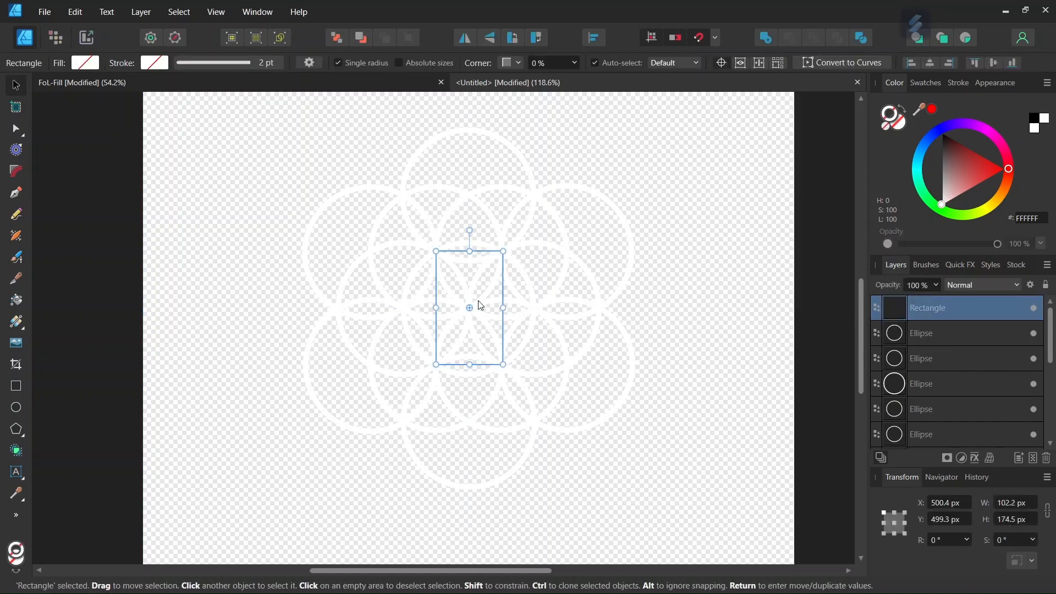
scroll(504, 293, up, 2)
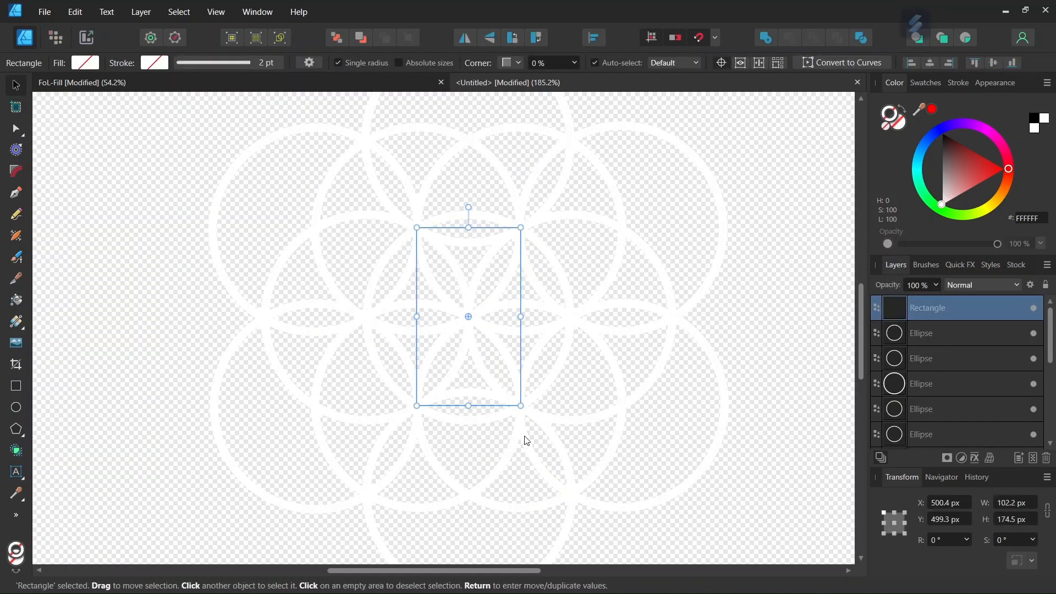
click(43, 14)
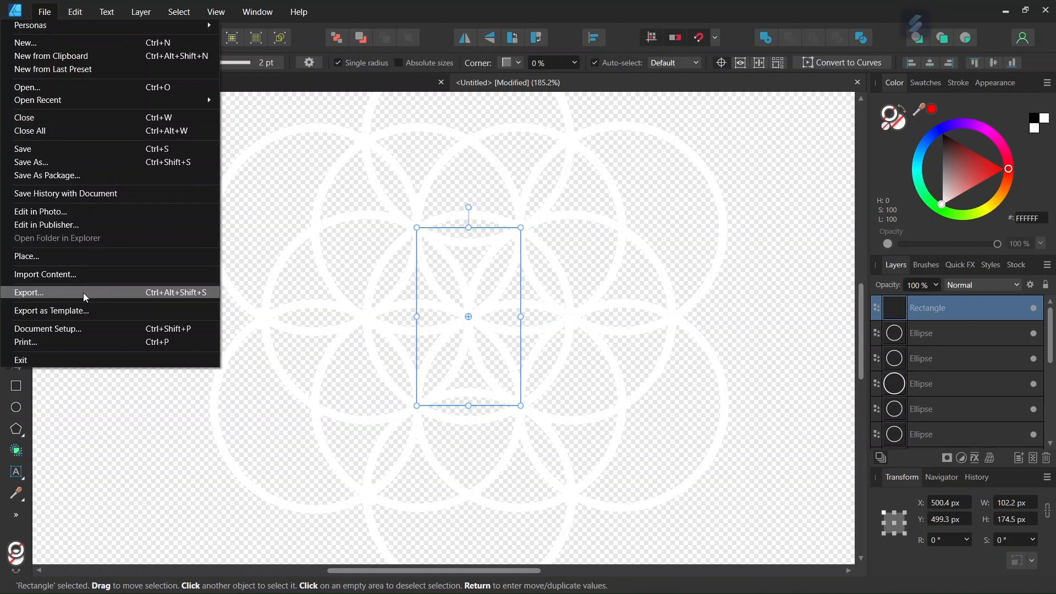
click(84, 293)
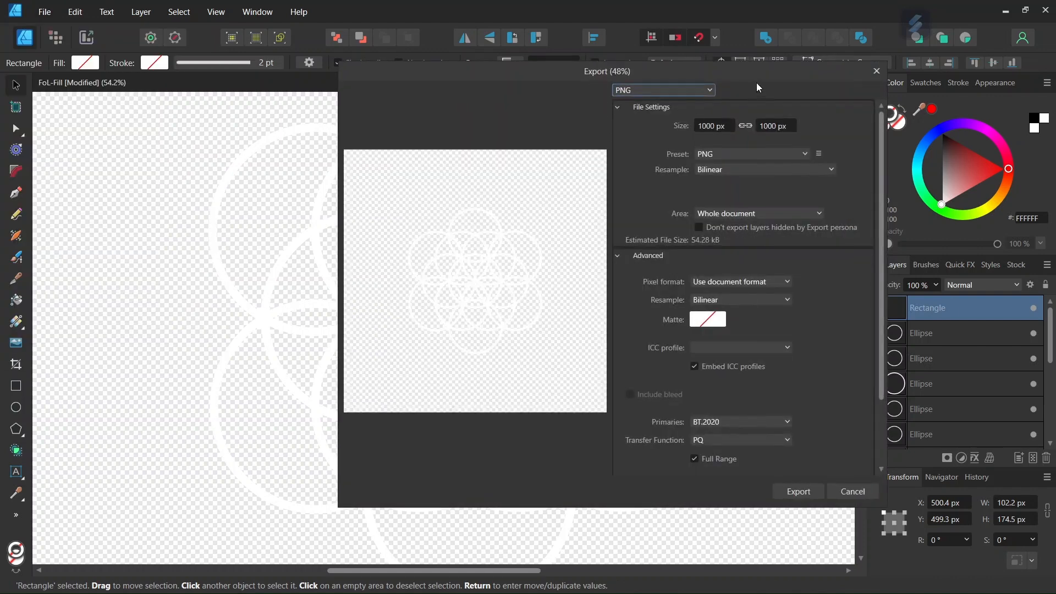
click(716, 213)
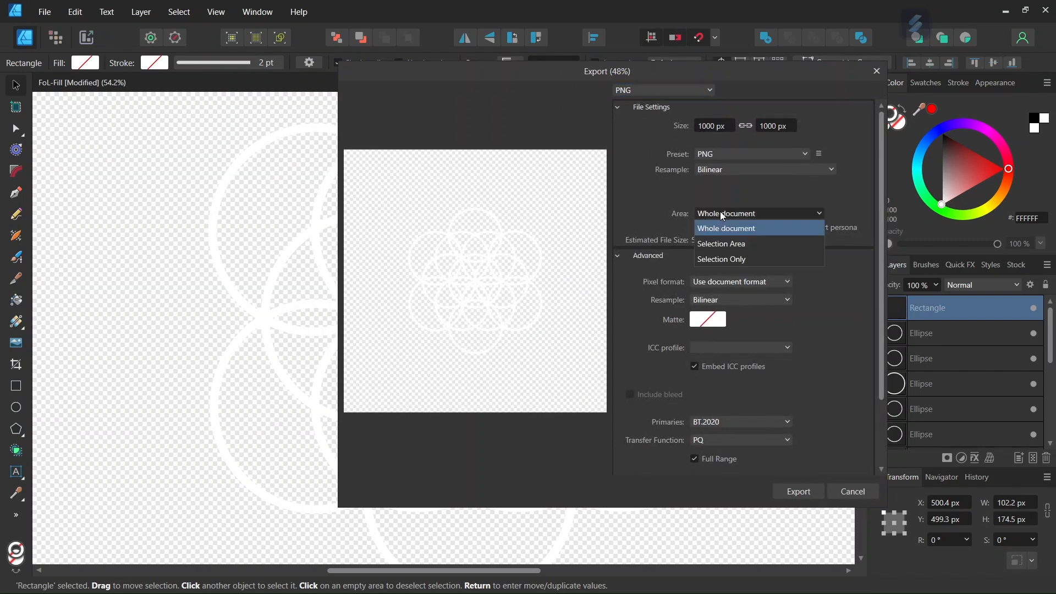
click(725, 242)
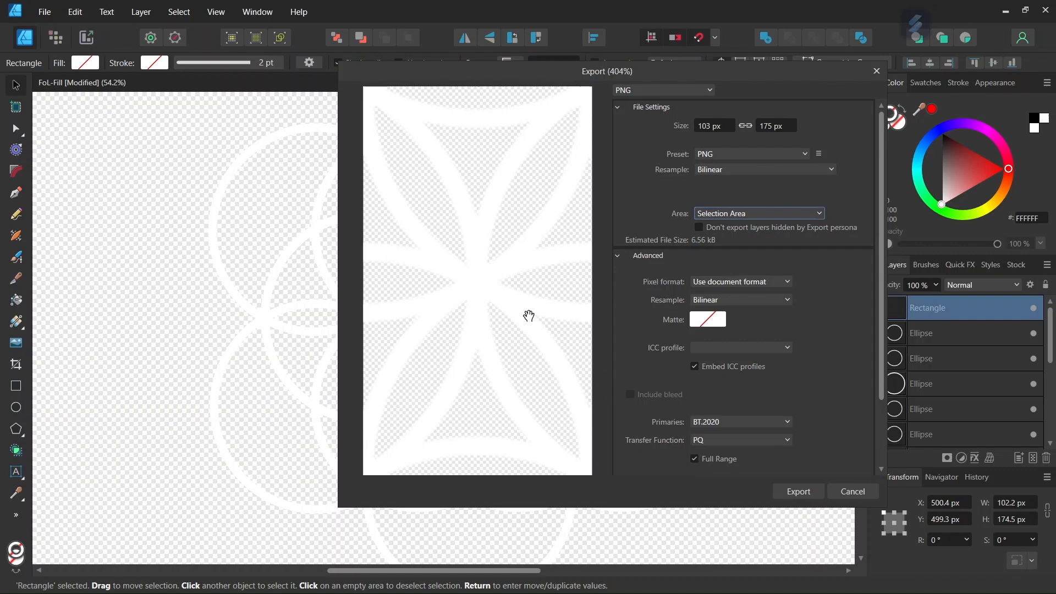
Step: Export the tile as the PNG file Flower-tile-white in the Flower of Life Pattern folder
click(794, 495)
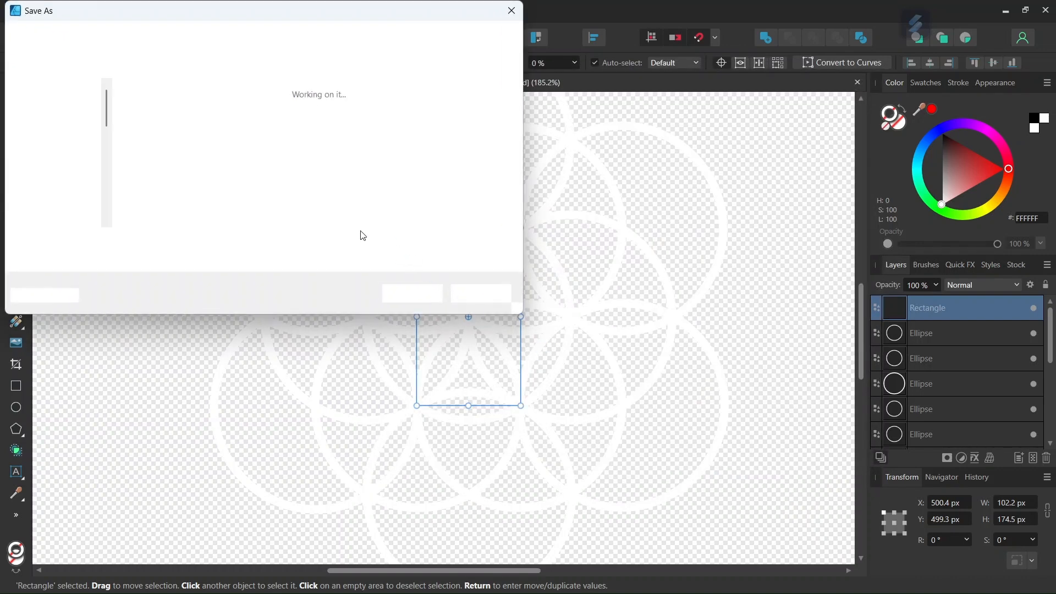
click(161, 118)
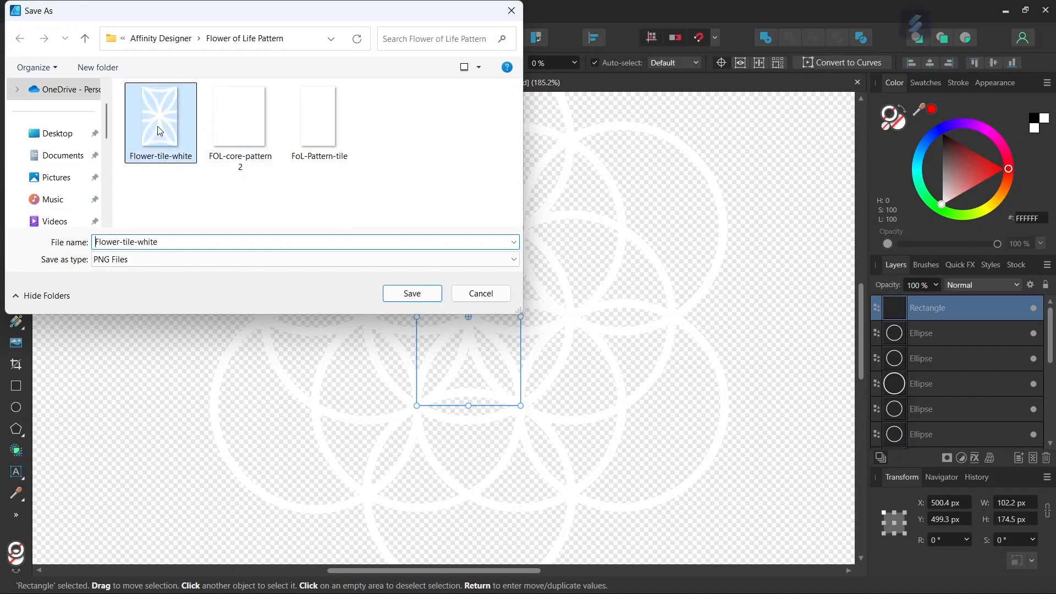
click(412, 293)
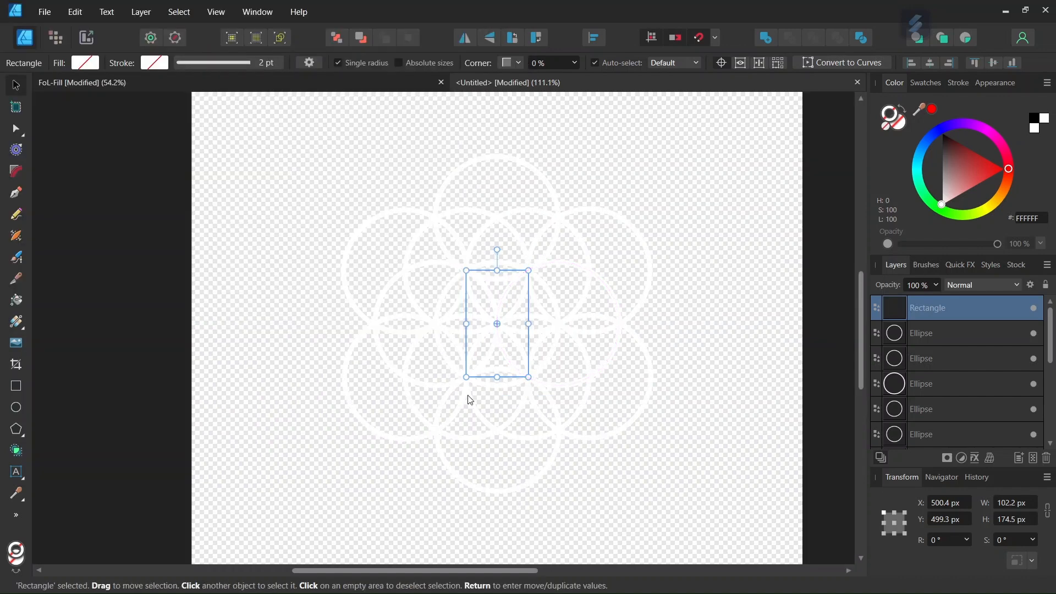
Step: Create a new landscape A5 print document, 210 x 148 mm
click(45, 11)
click(286, 266)
key(ctrl+n)
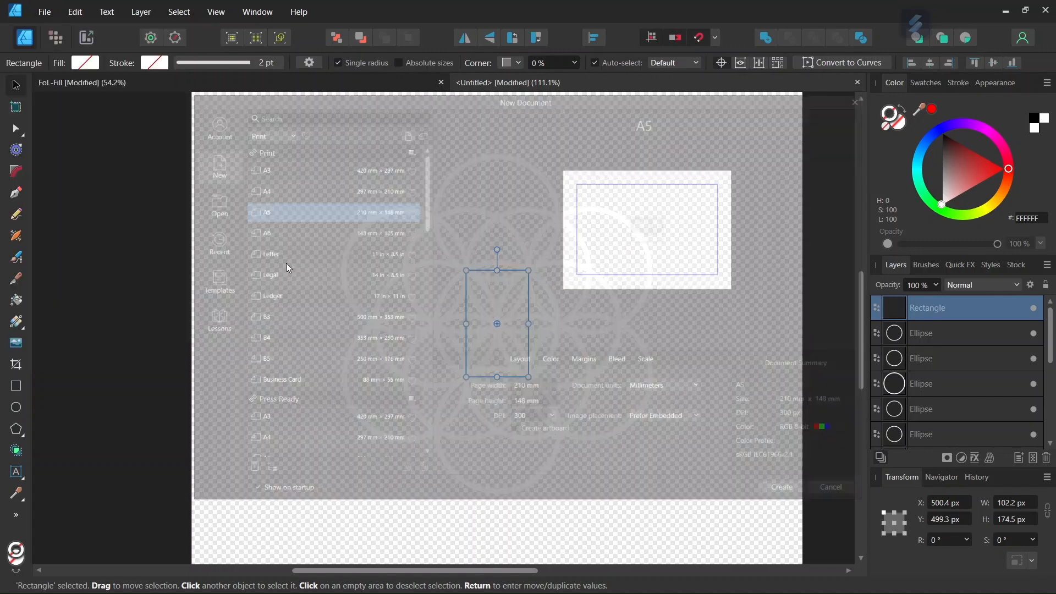
click(801, 505)
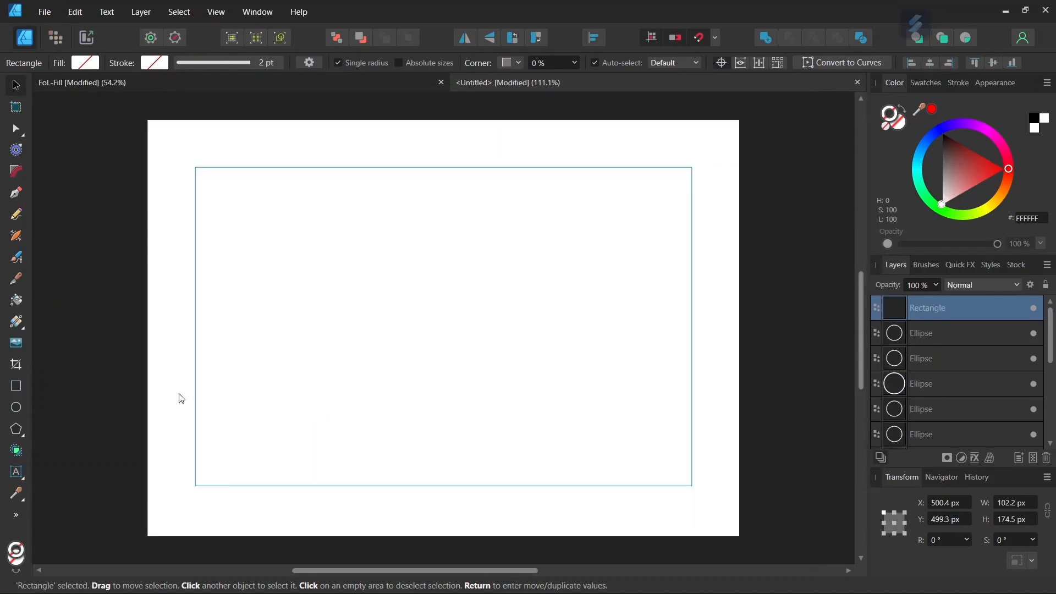
Step: Draw a 210 x 148 mm rectangle with no fill and no stroke, covering the whole page
click(16, 386)
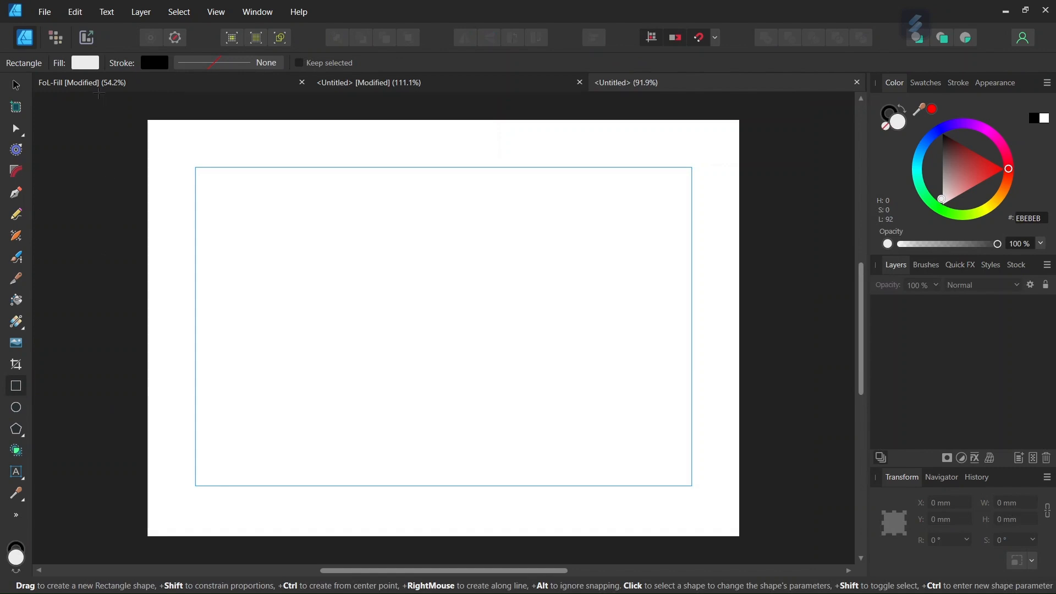
click(84, 63)
click(217, 88)
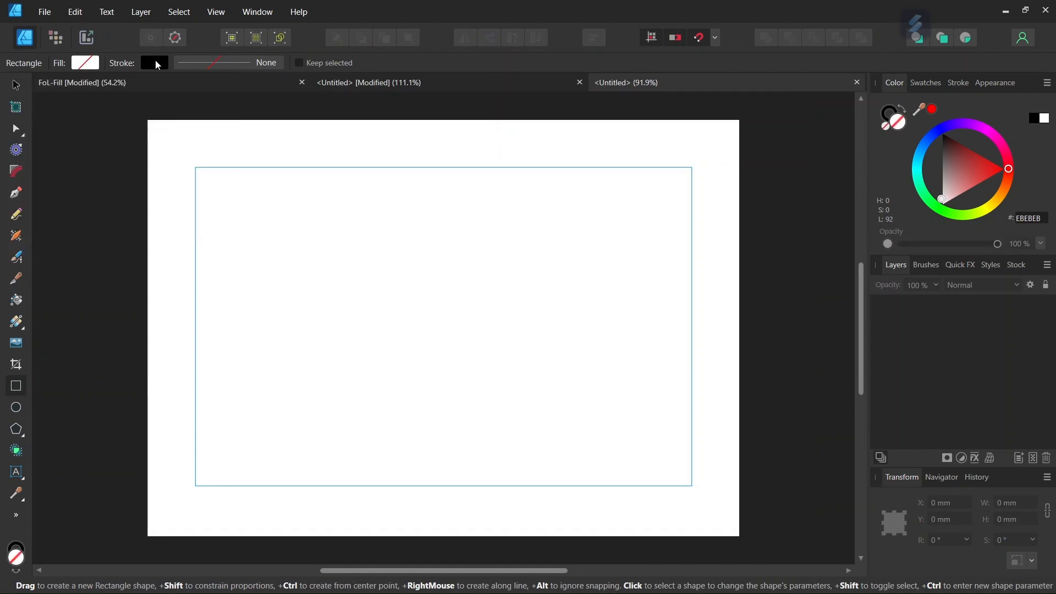
click(157, 63)
click(254, 88)
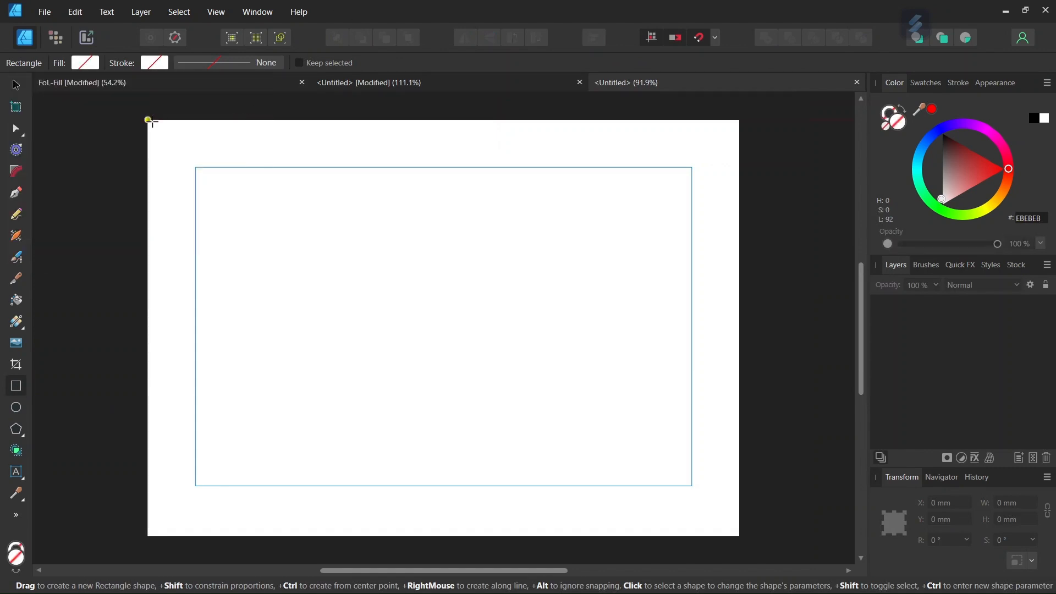
drag(148, 120, 739, 536)
click(926, 303)
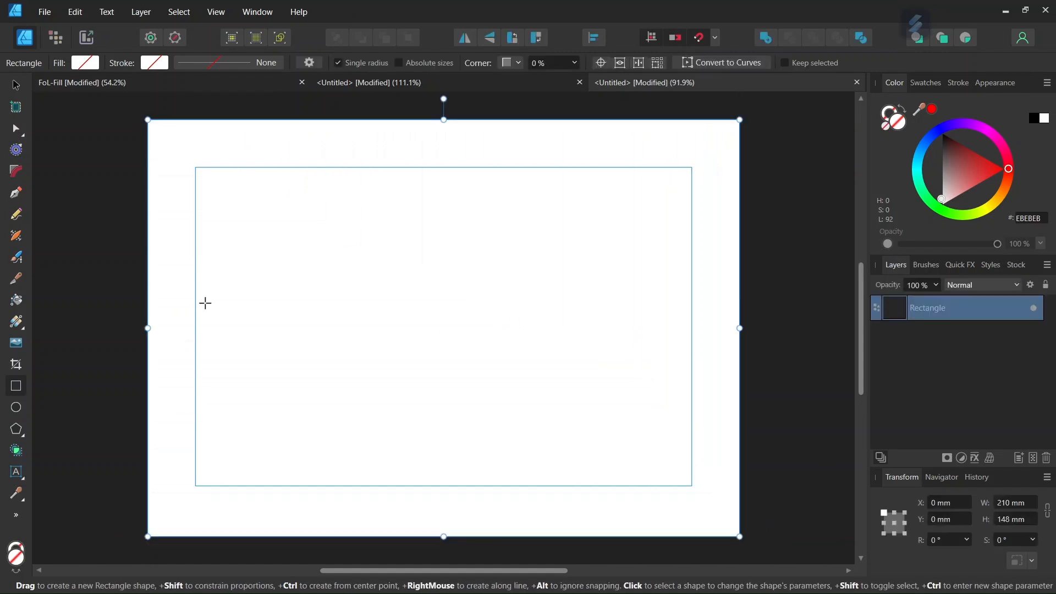
Step: Apply a linear gradient fill to the page rectangle, running diagonally from above its upper-left area to below its lower-right area
scroll(120, 338, down, 2)
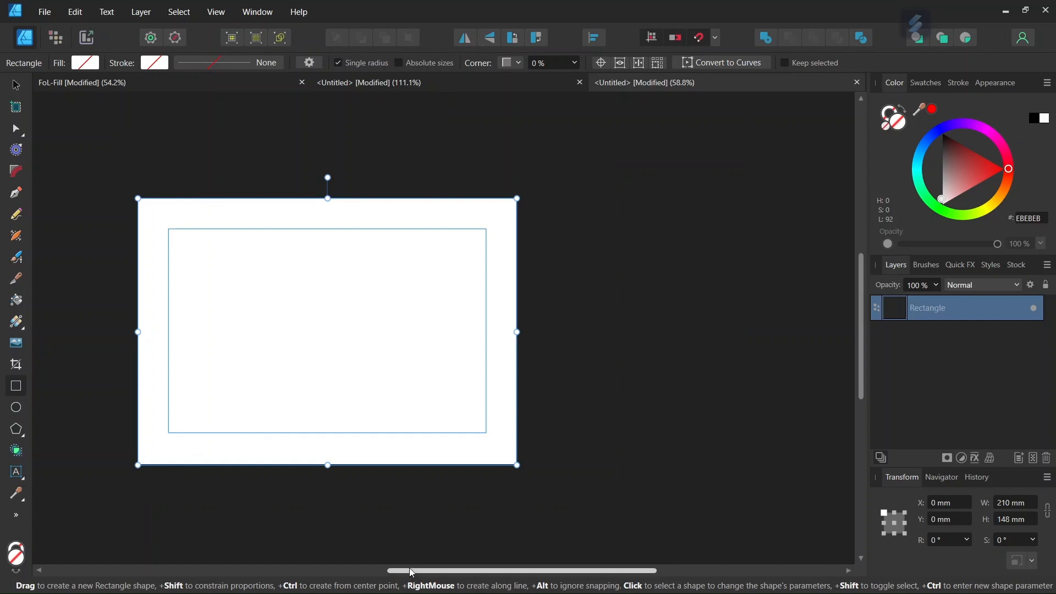
drag(412, 572, 337, 556)
click(17, 323)
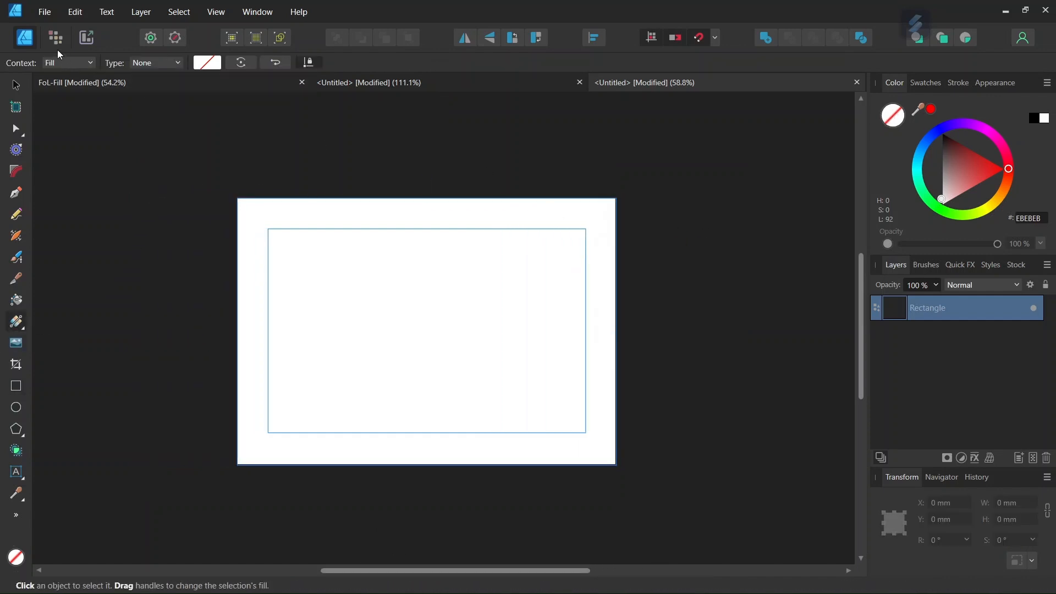
click(149, 63)
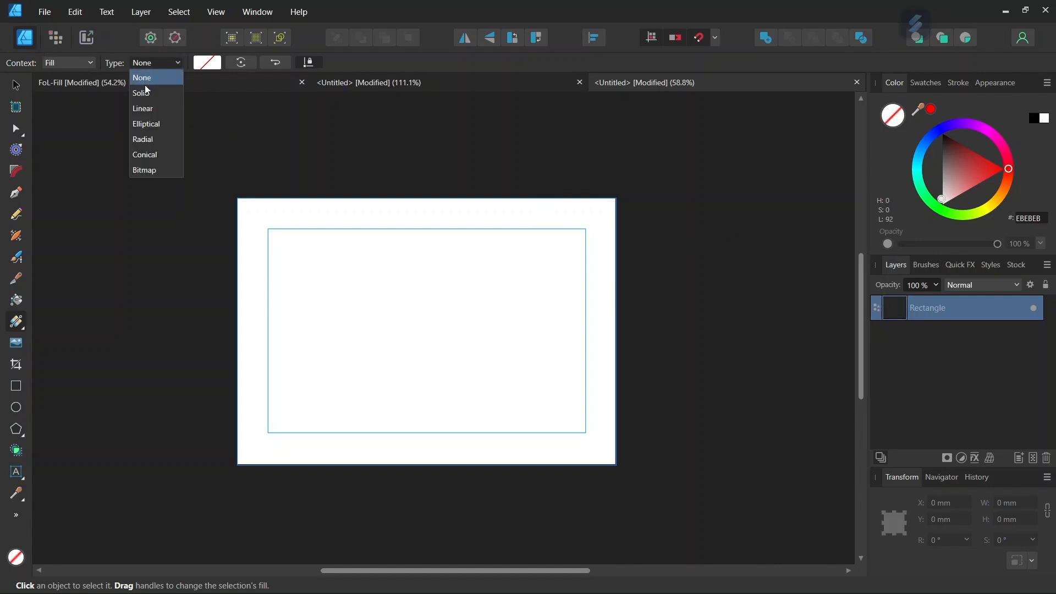
click(146, 110)
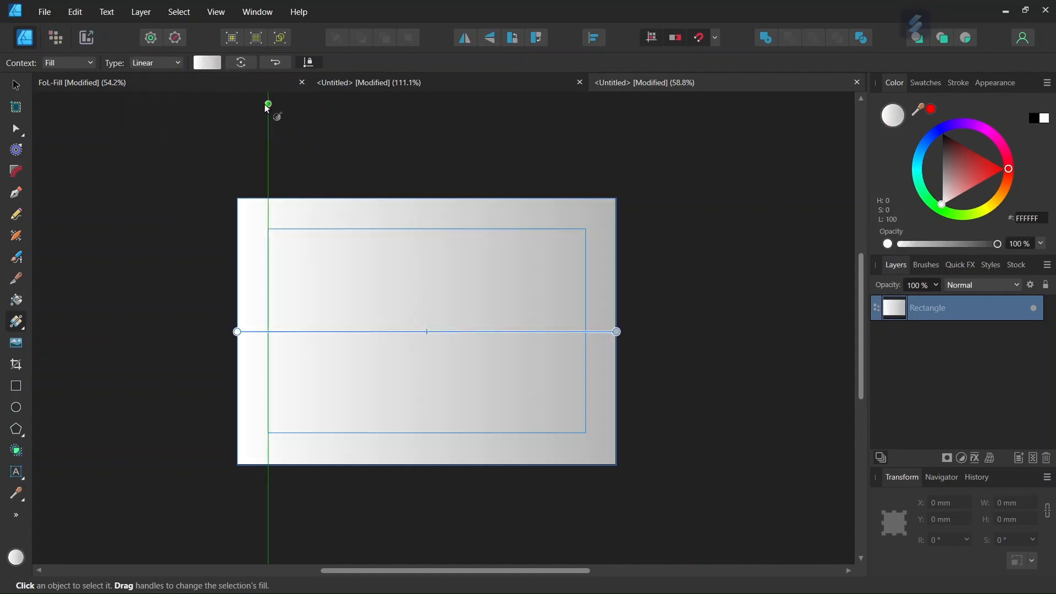
drag(269, 103, 418, 321)
drag(438, 359, 517, 539)
scroll(484, 484, down, 2)
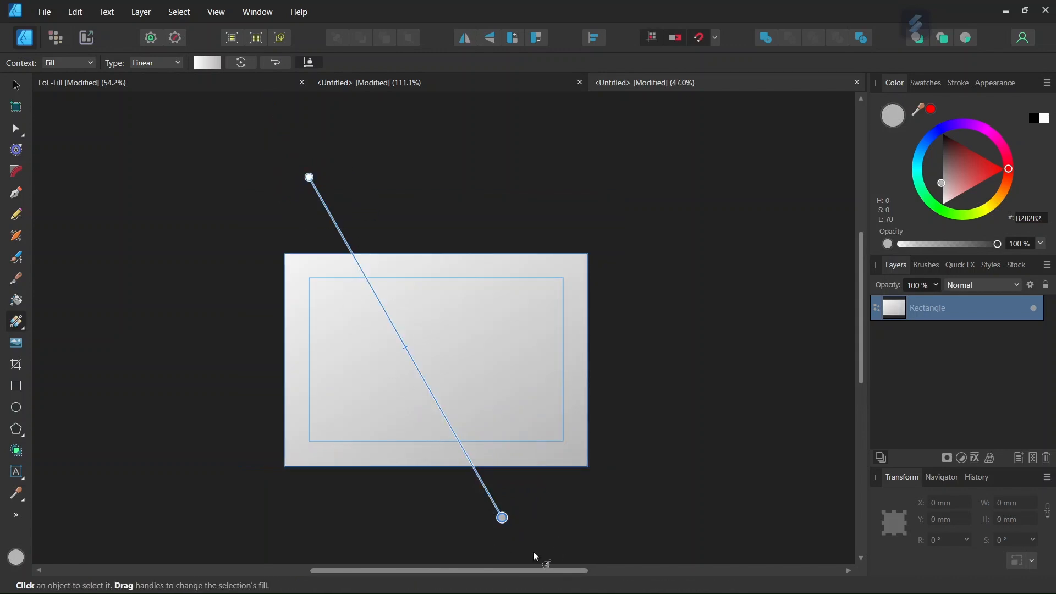
Step: Set the gradient's starting stop to a saturated dark blue
click(207, 63)
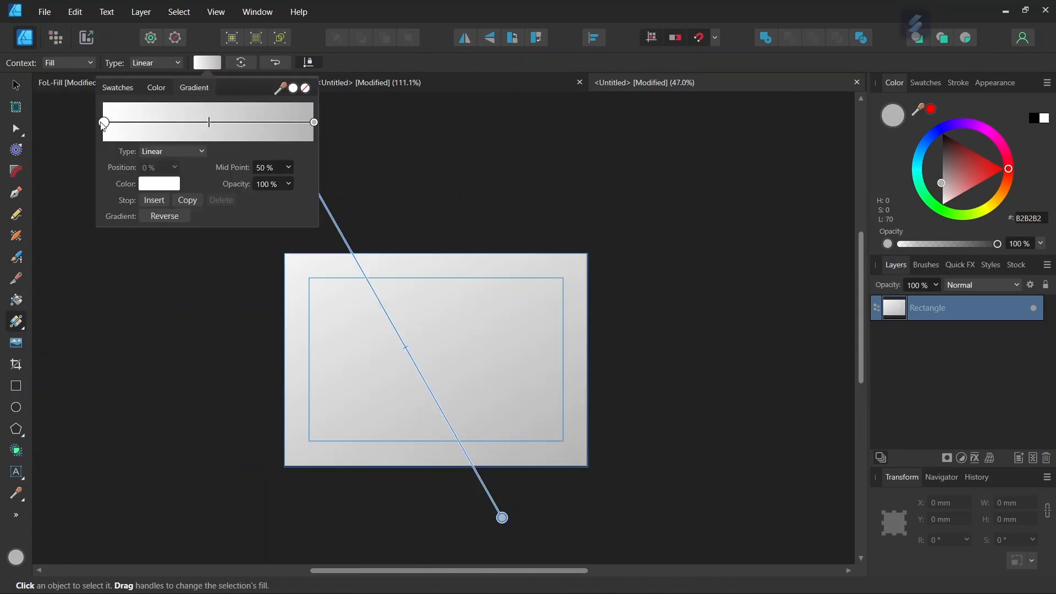
click(157, 187)
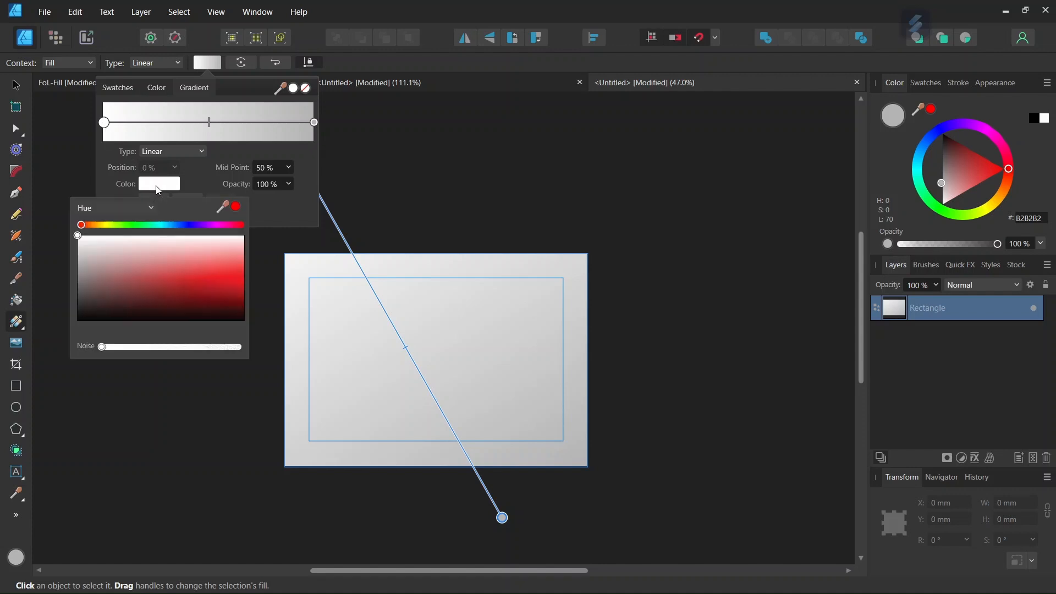
click(187, 225)
drag(226, 288, 260, 300)
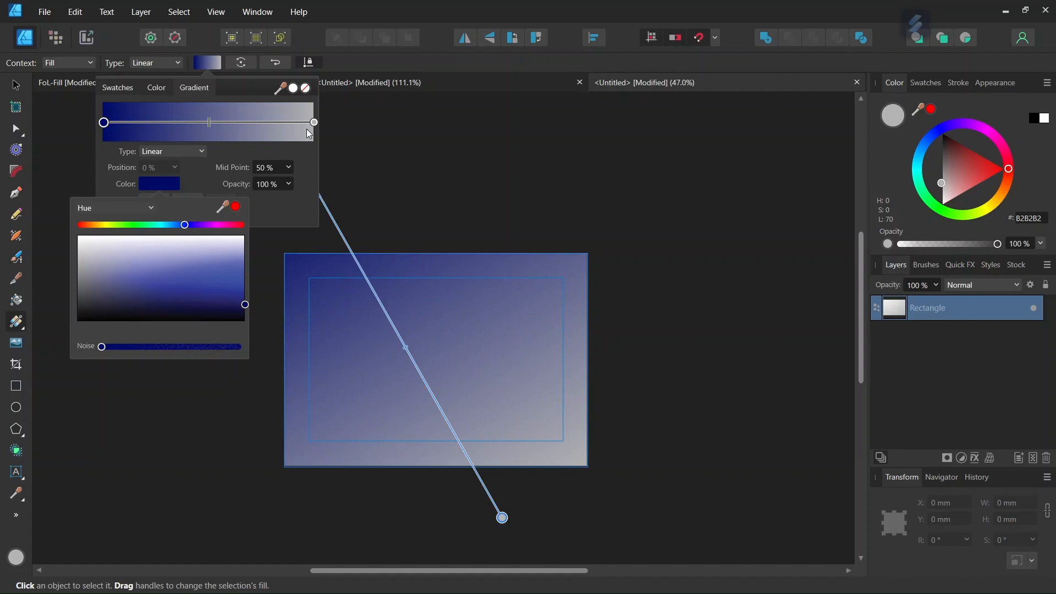
Step: Set the gradient's end stop to a deeper navy blue (000544)
click(313, 122)
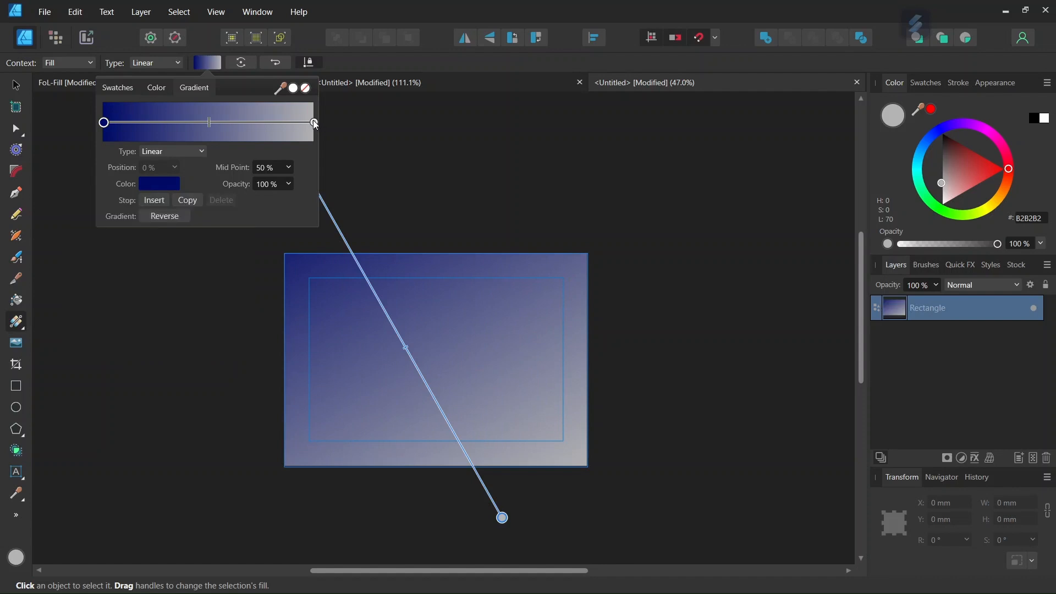
click(161, 184)
click(186, 226)
drag(191, 246, 248, 312)
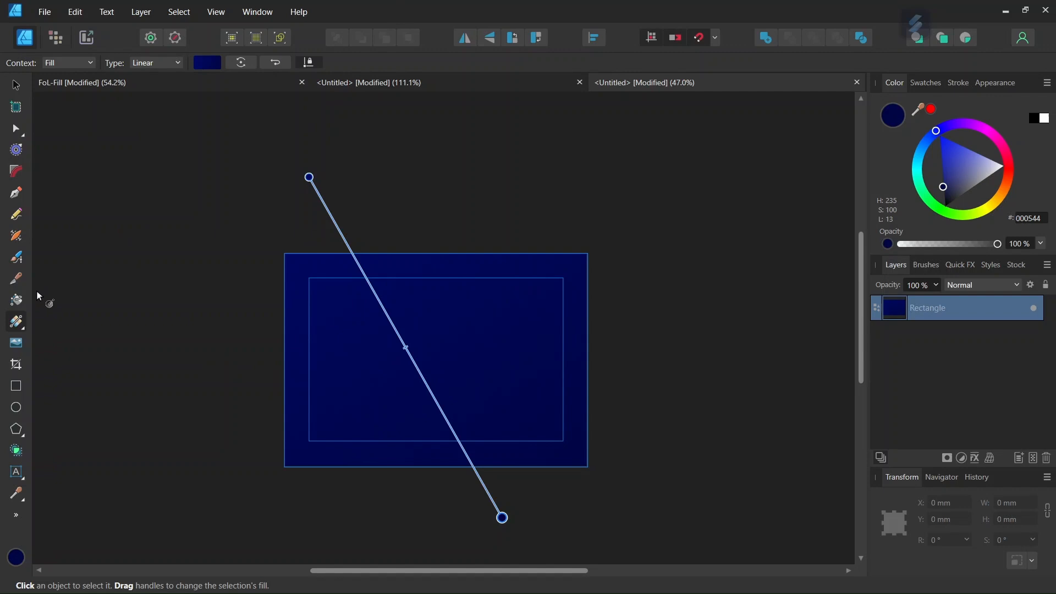
Step: Load Flower-tile-white from the Flower of Life Pattern folder as the Vector Flood Fill bitmap and fill the rectangle with it
click(20, 294)
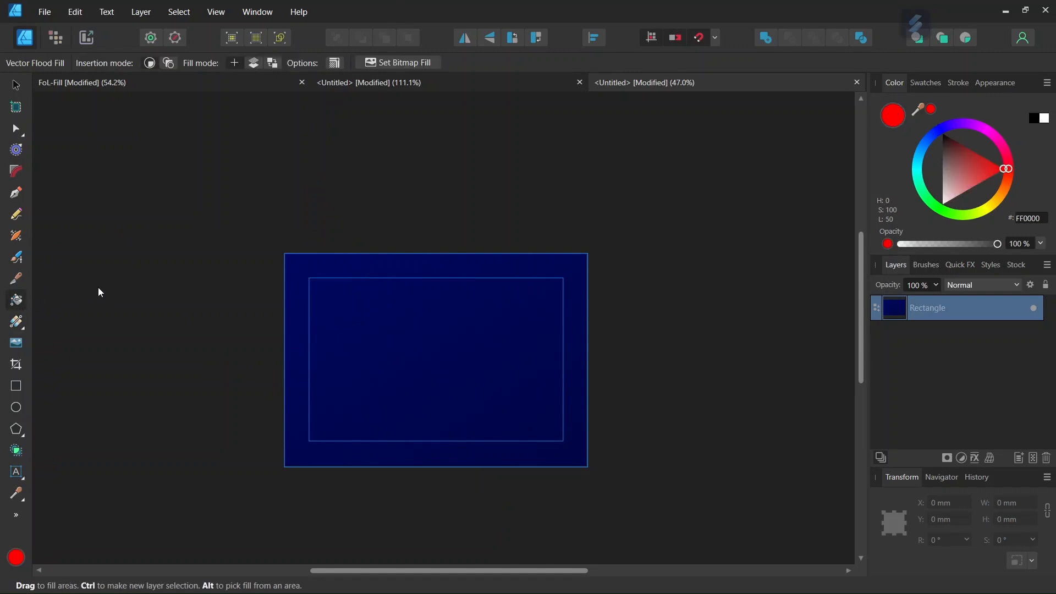
click(385, 62)
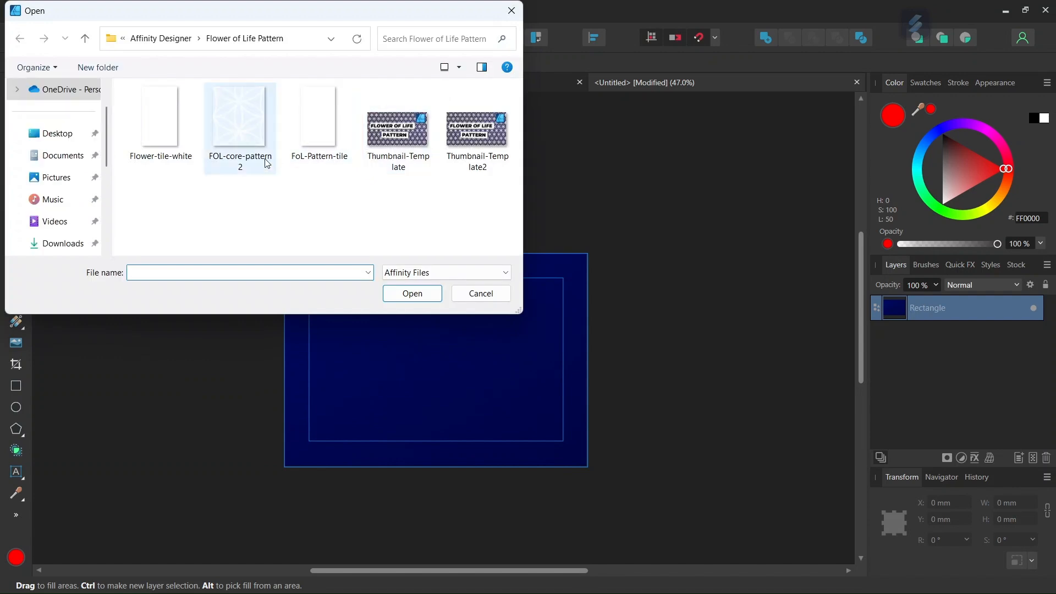
double_click(169, 126)
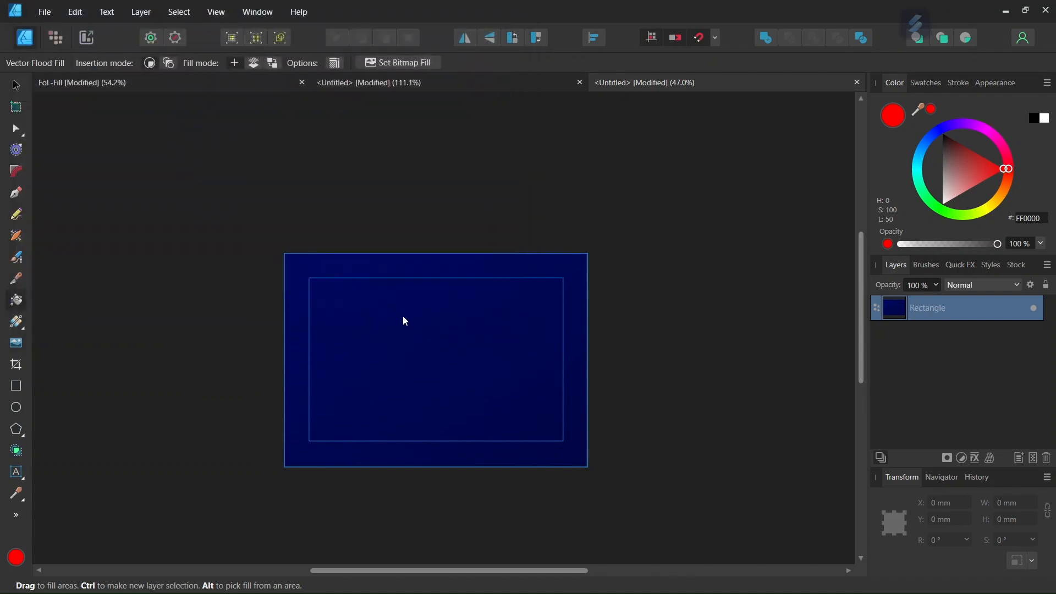
scroll(420, 348, up, 1)
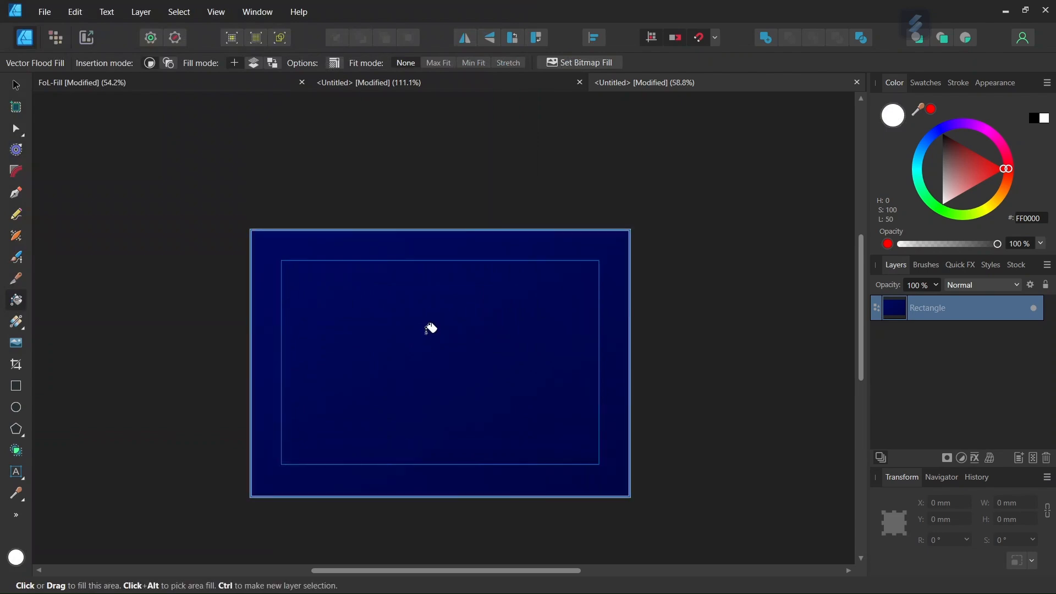
click(431, 329)
scroll(429, 325, up, 2)
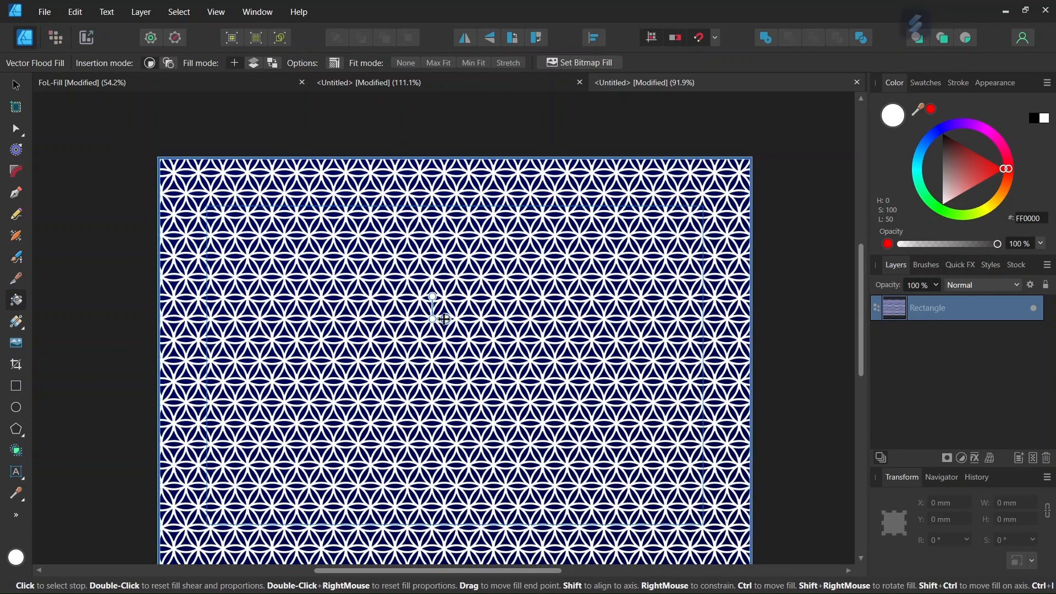
Step: Enlarge the tiled pattern fill to roughly two and a half times its size on the rectangle, and deselect the rectangle
drag(442, 318, 462, 318)
click(24, 93)
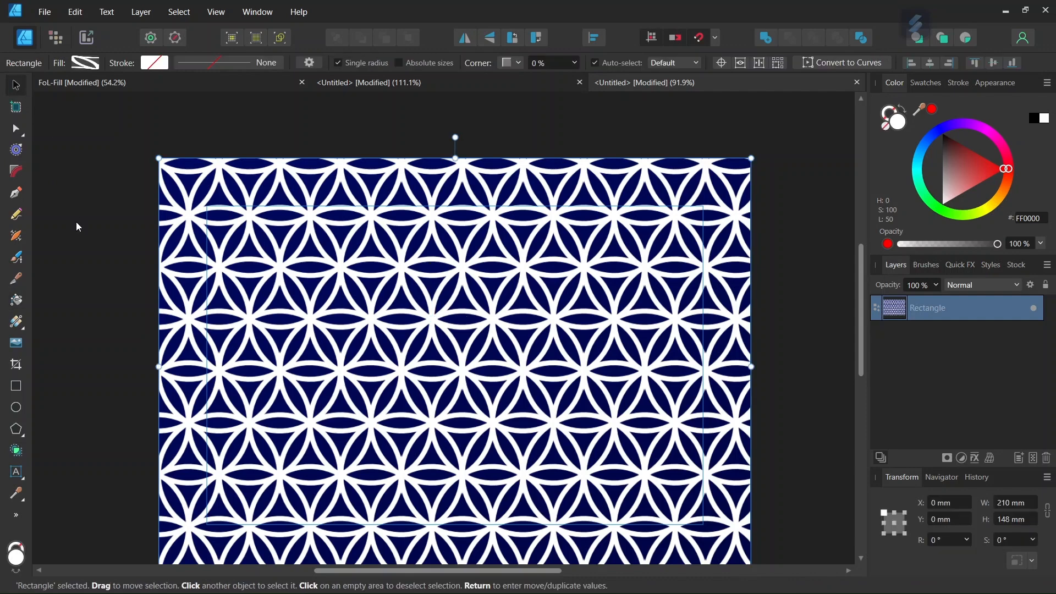
click(78, 224)
scroll(80, 227, down, 2)
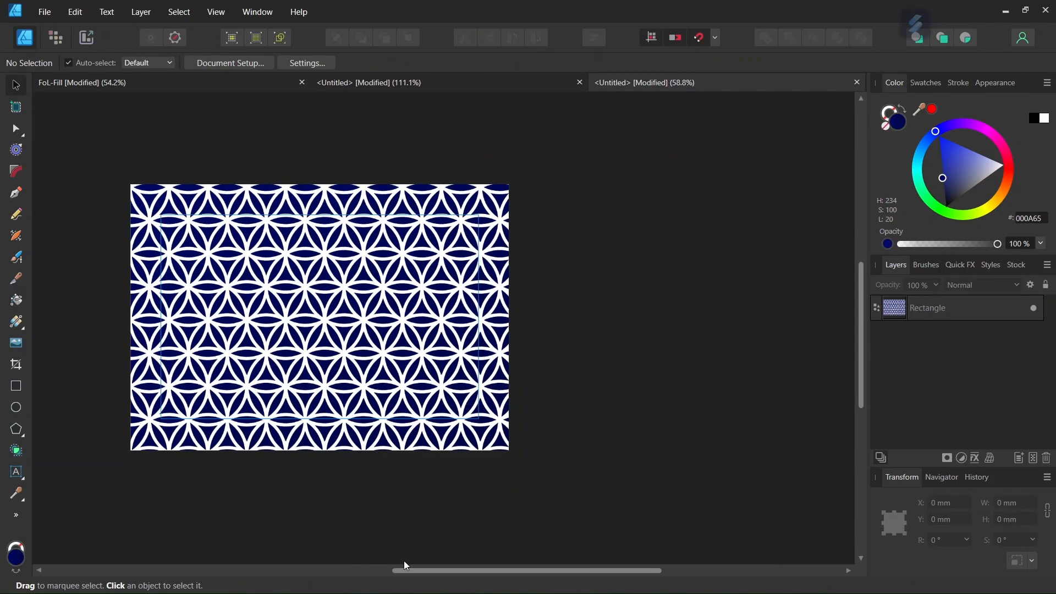
drag(405, 561, 323, 567)
scroll(205, 357, up, 1)
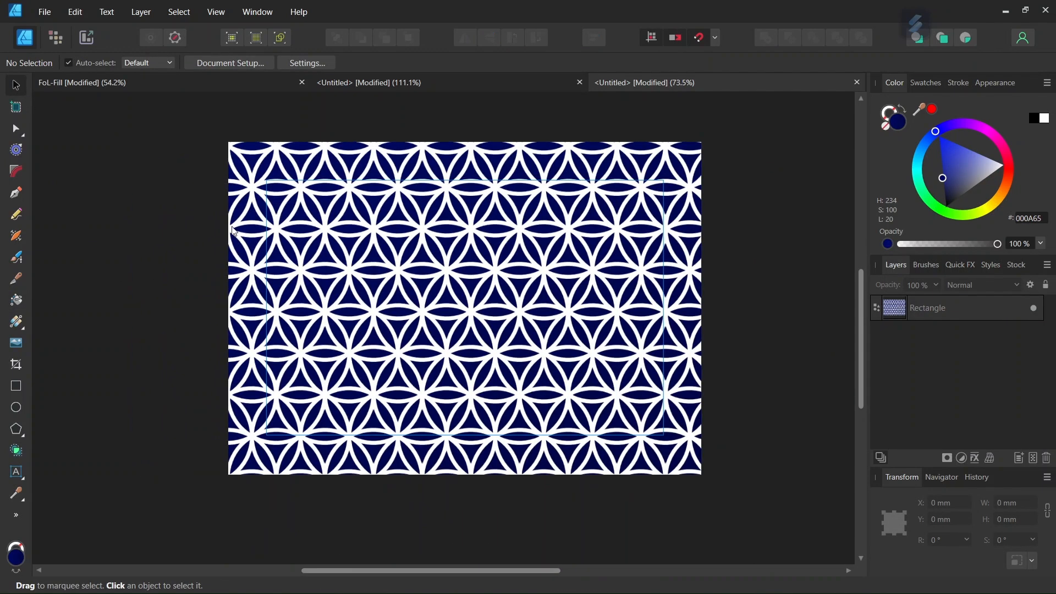